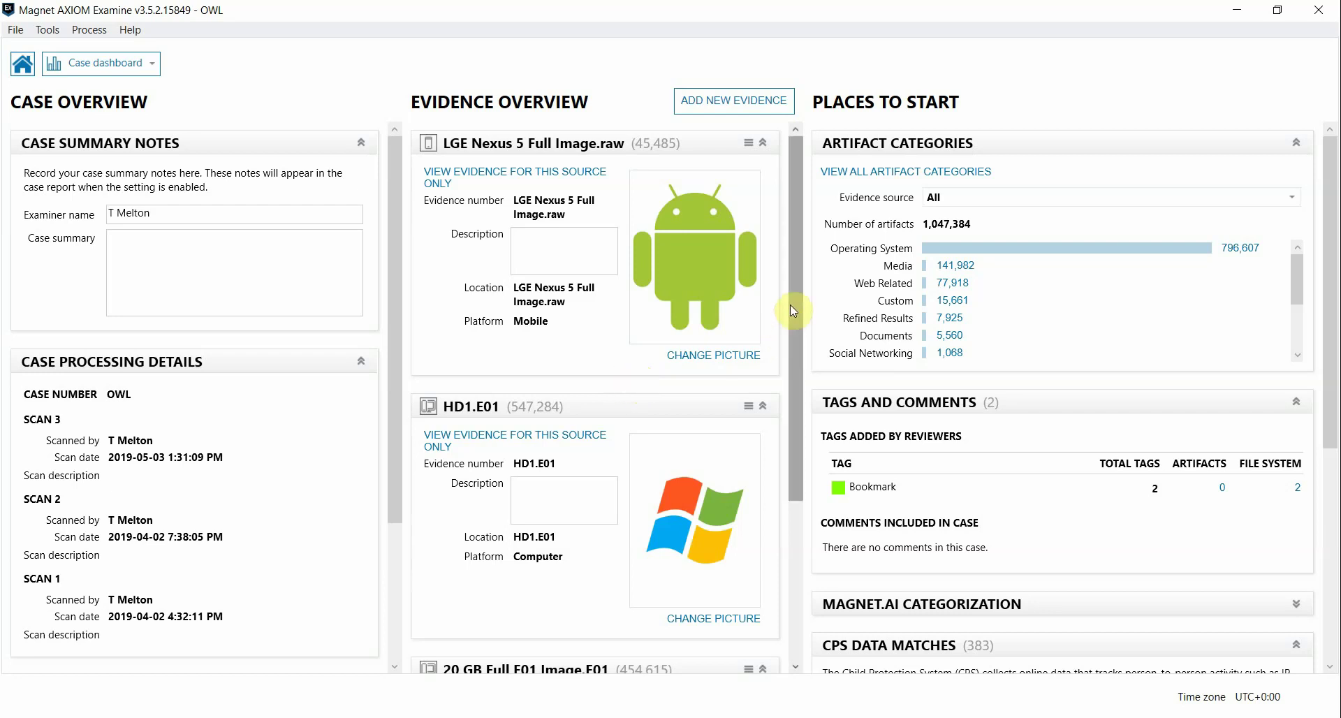
Switch the Case dashboard to the Artifacts evidence view.
left_click_drag(798, 292, 814, 240)
left_click(151, 64)
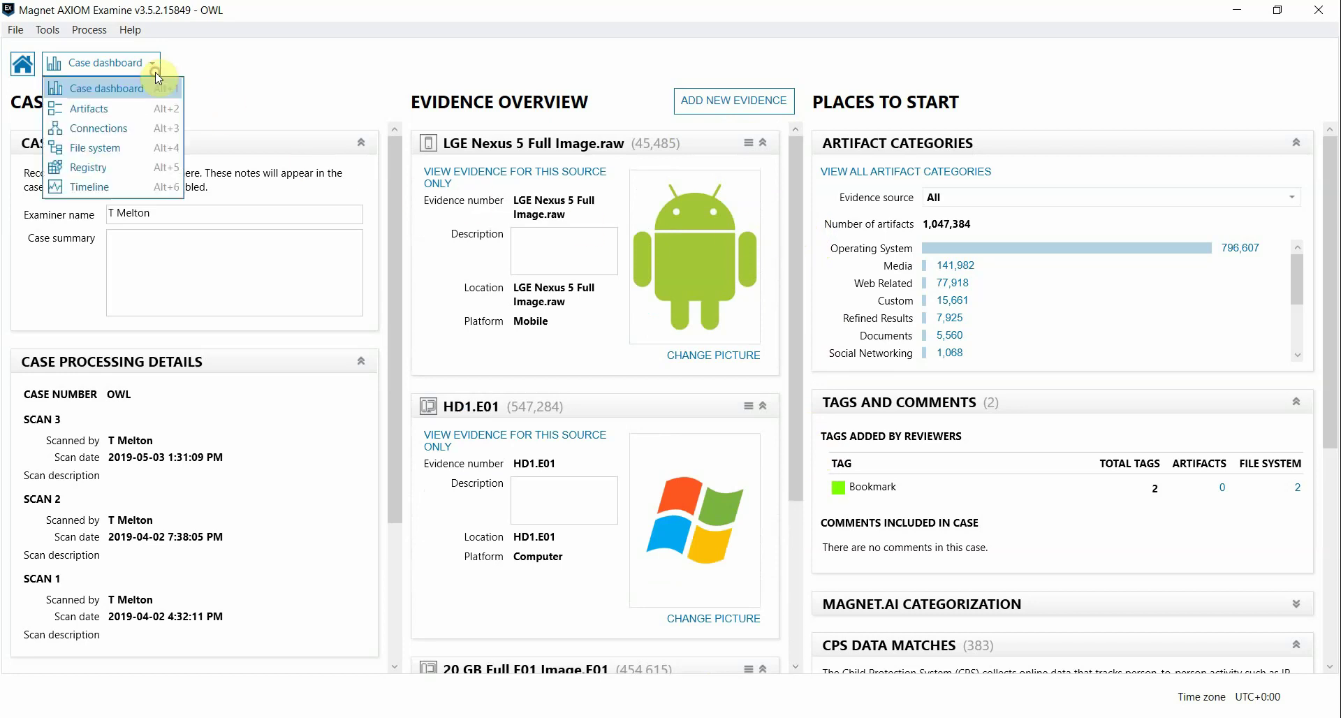
left_click(162, 109)
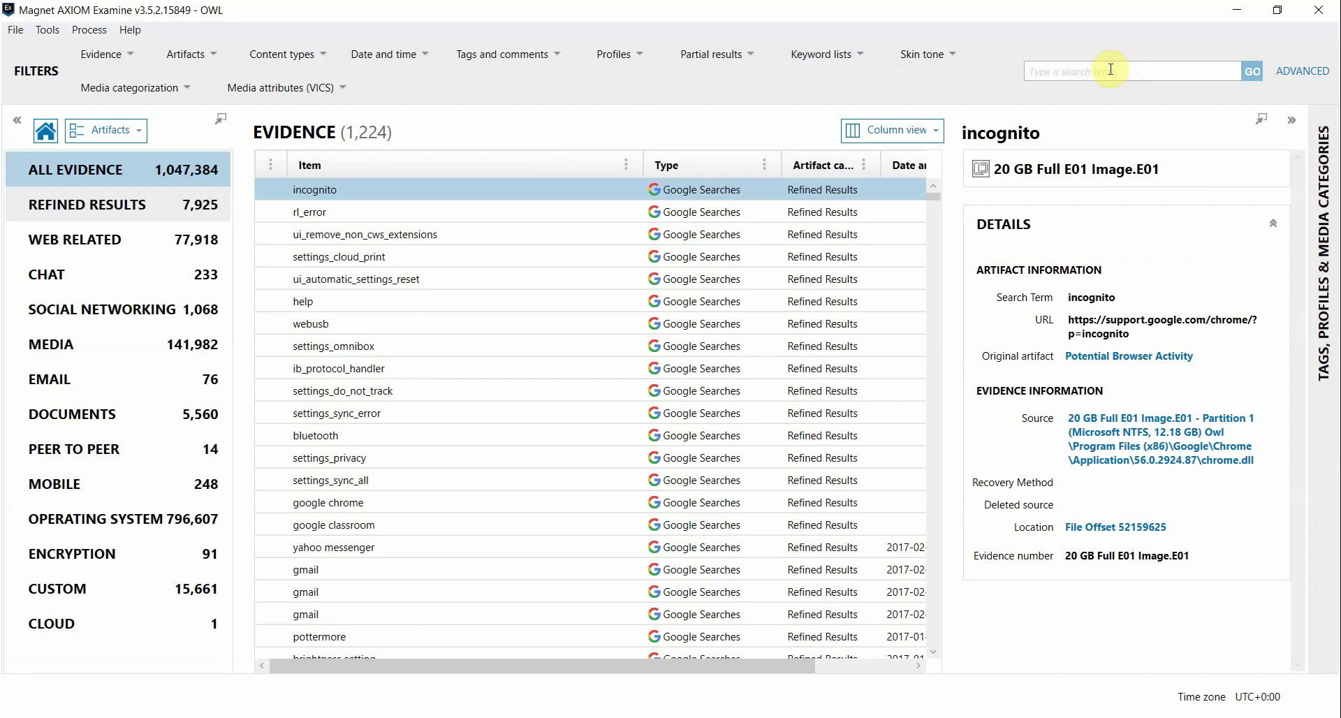
In advanced search, choose term searching and exclude source paths from the search.
left_click(1295, 72)
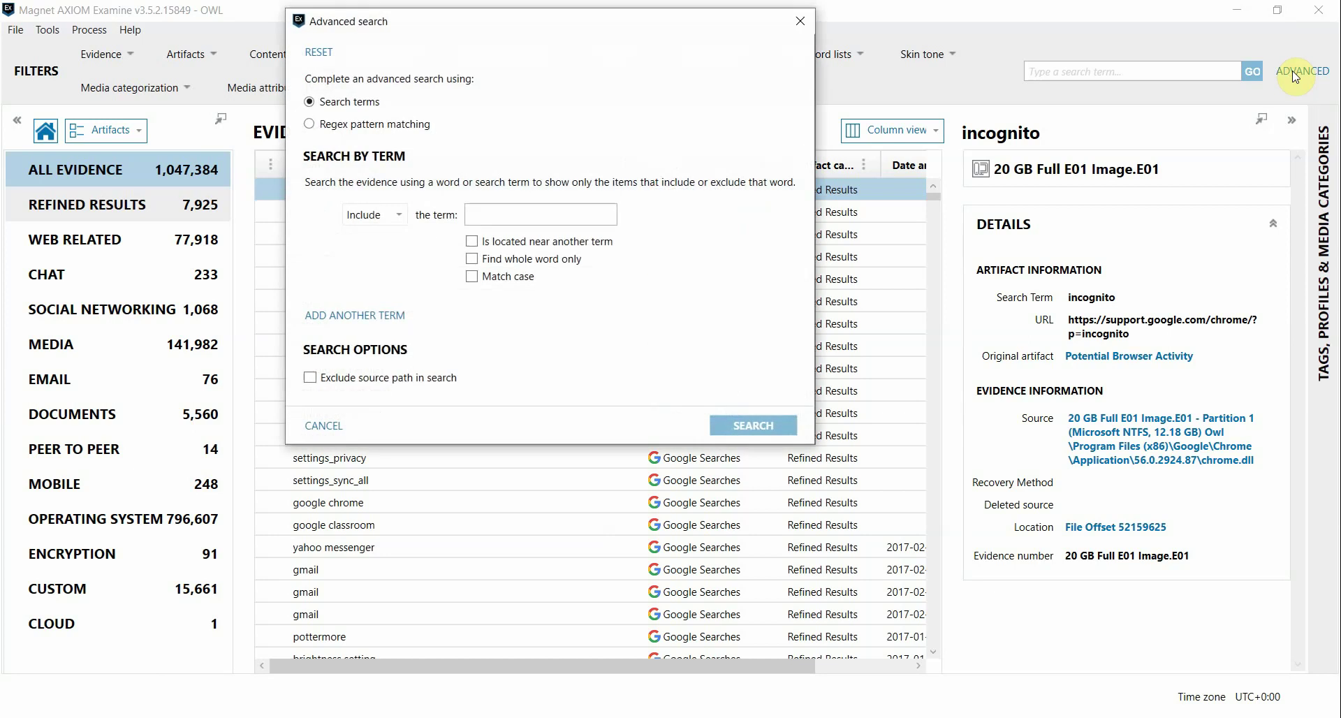
left_click_drag(468, 22, 564, 99)
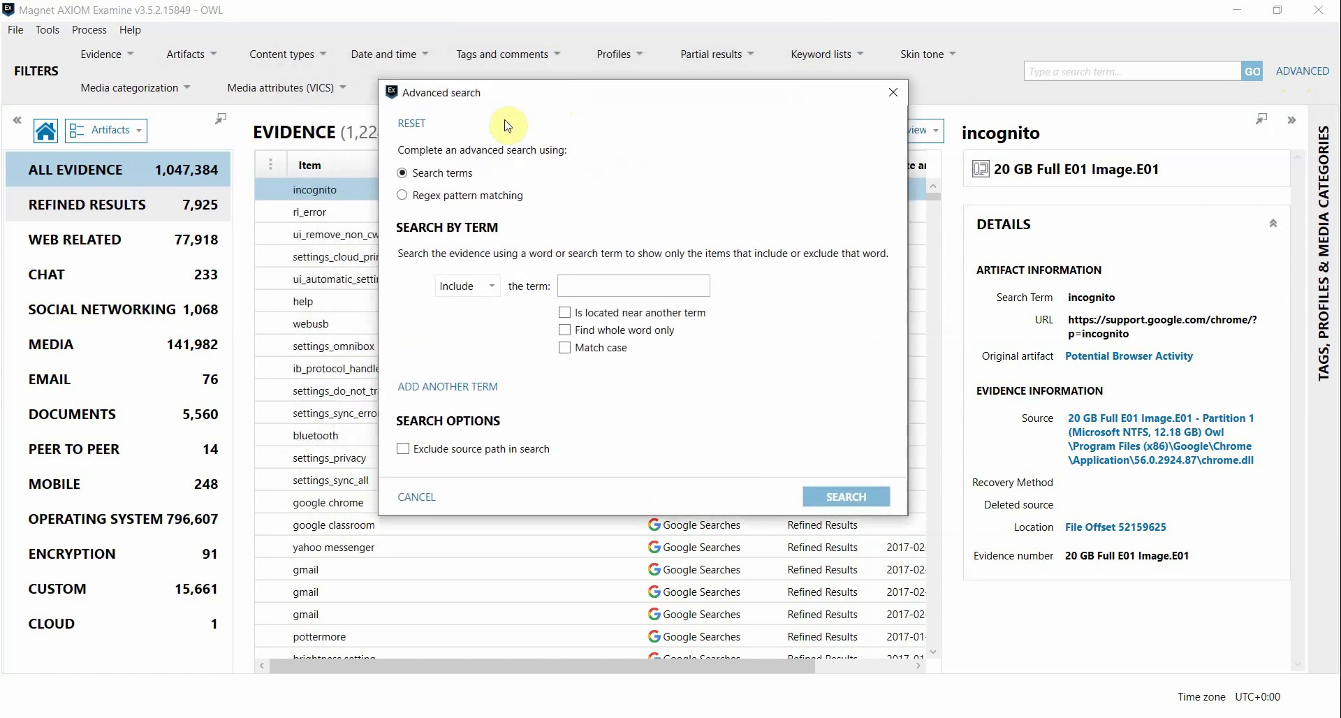
left_click(448, 197)
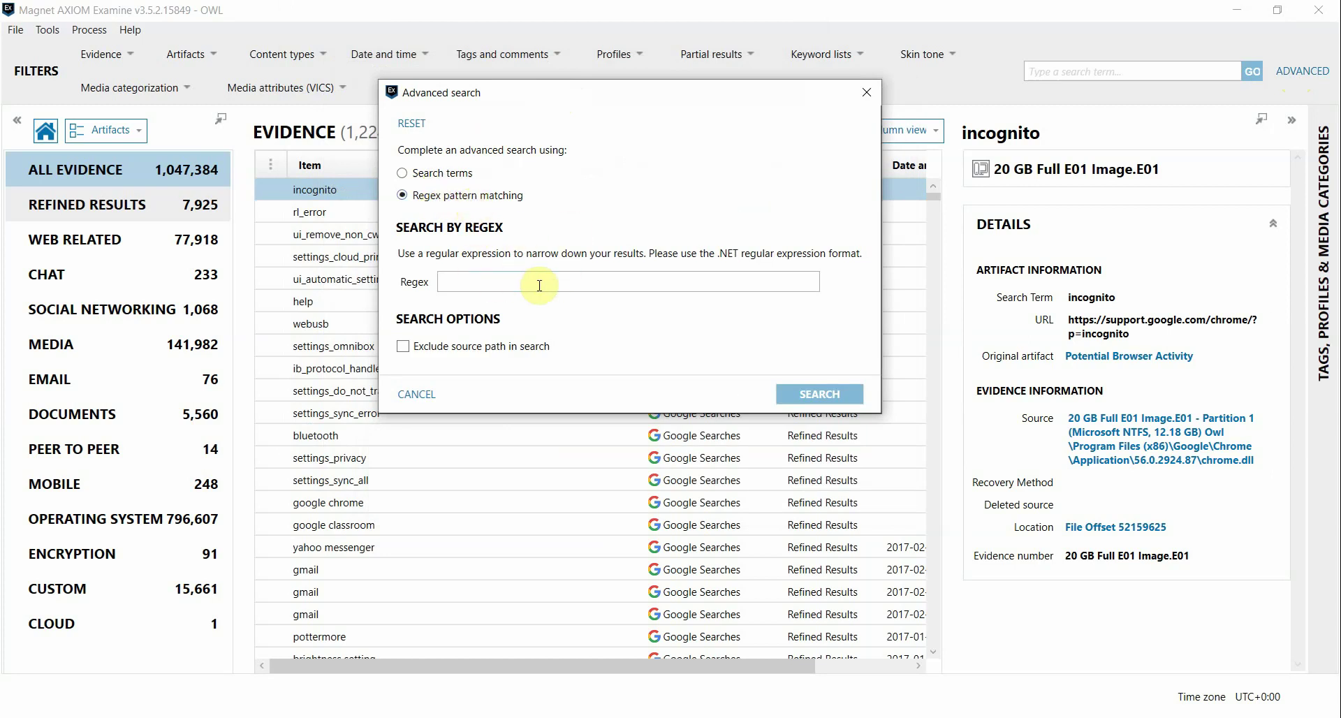
left_click(446, 173)
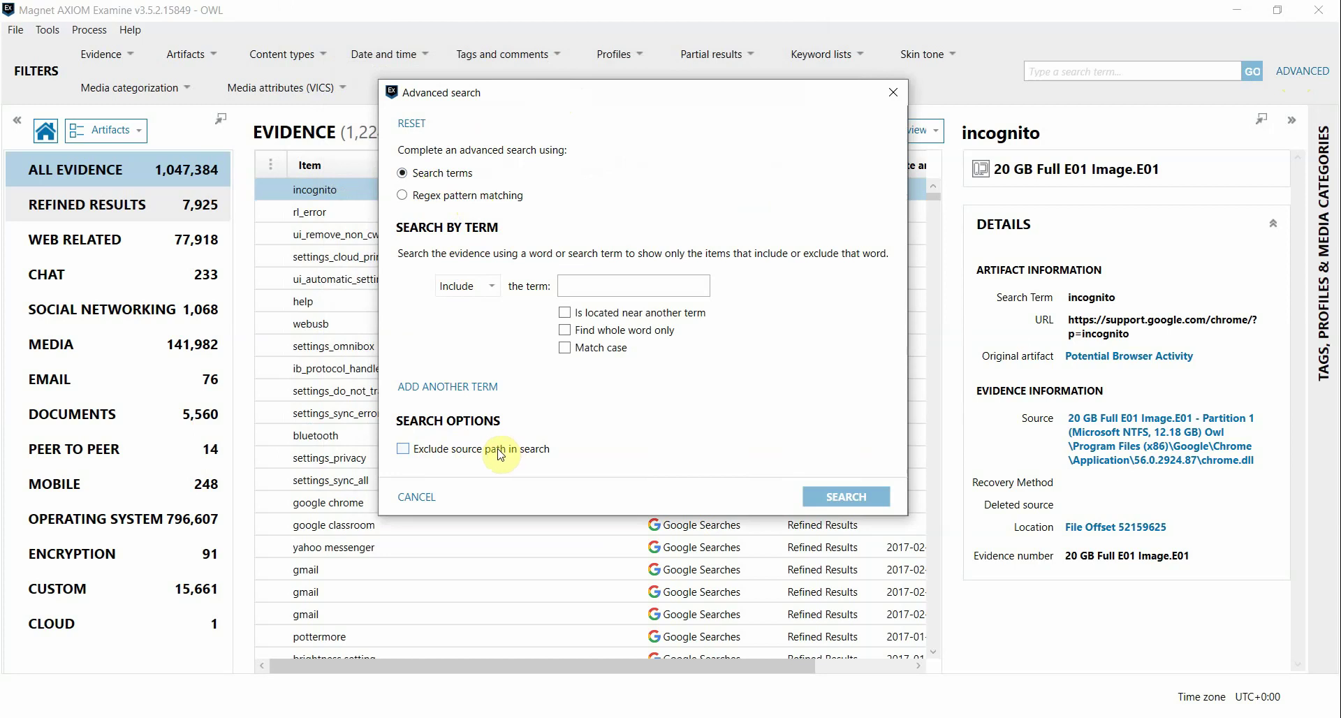
left_click(404, 451)
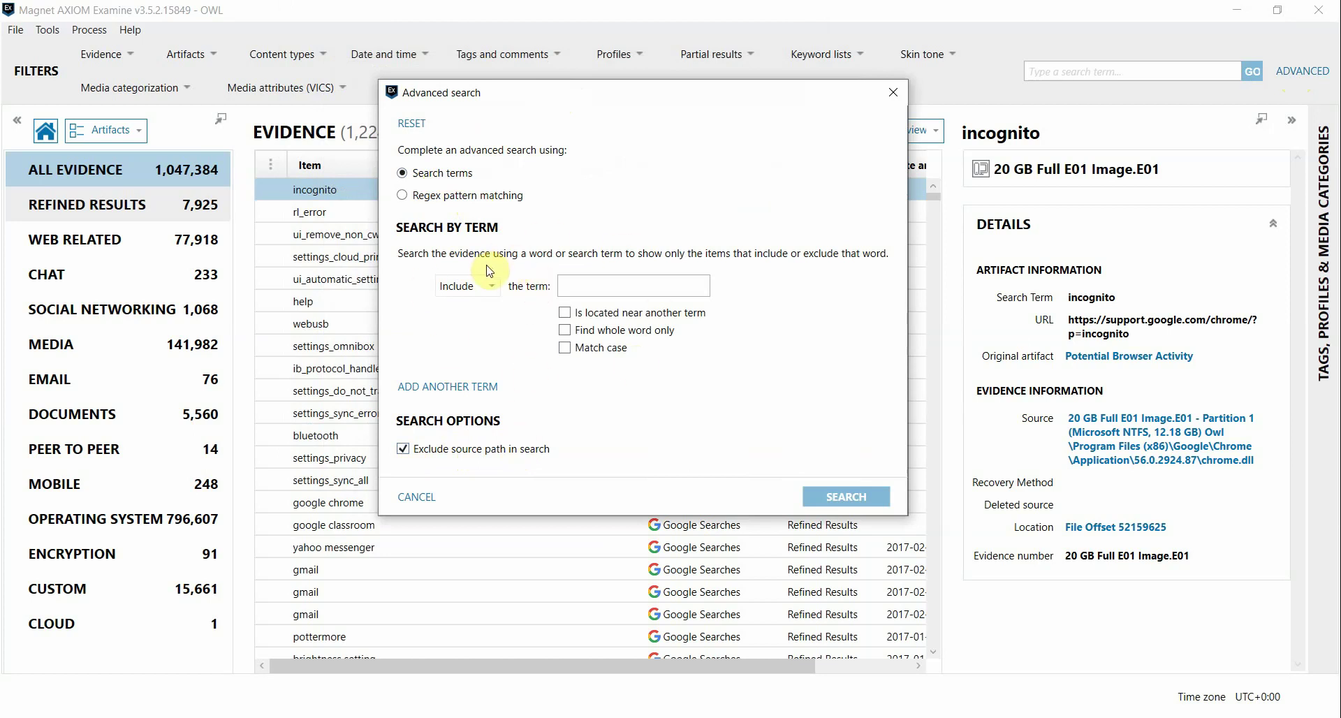
left_click(583, 283)
Search the evidence for 'Owl' and scroll through the matching results.
type("Owl")
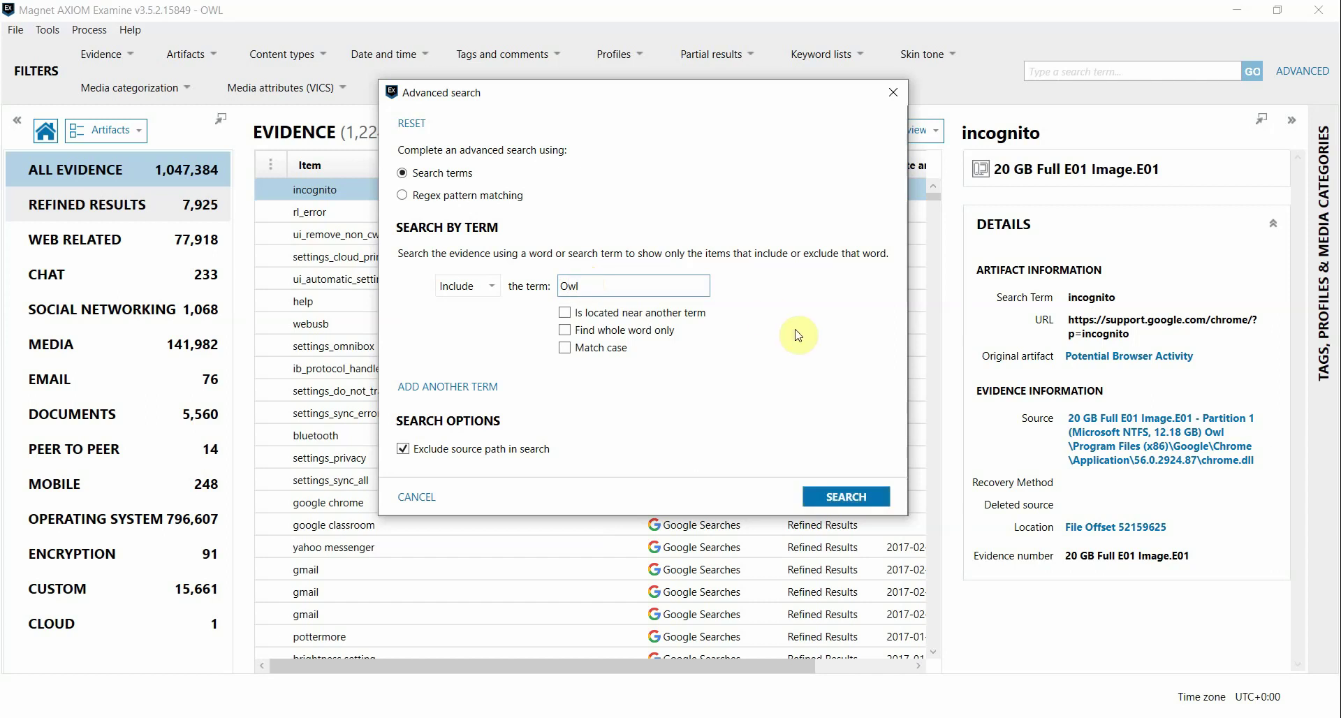
left_click(824, 495)
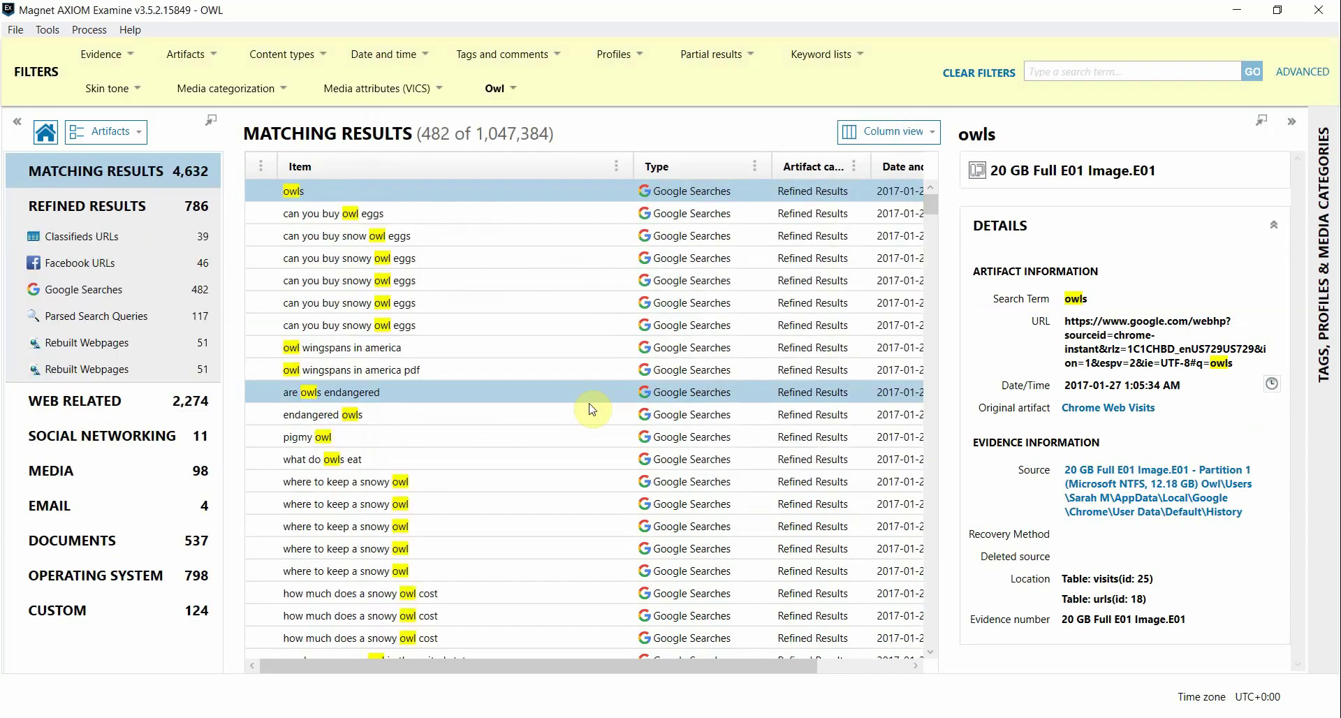
scroll(584, 350, "down", 5)
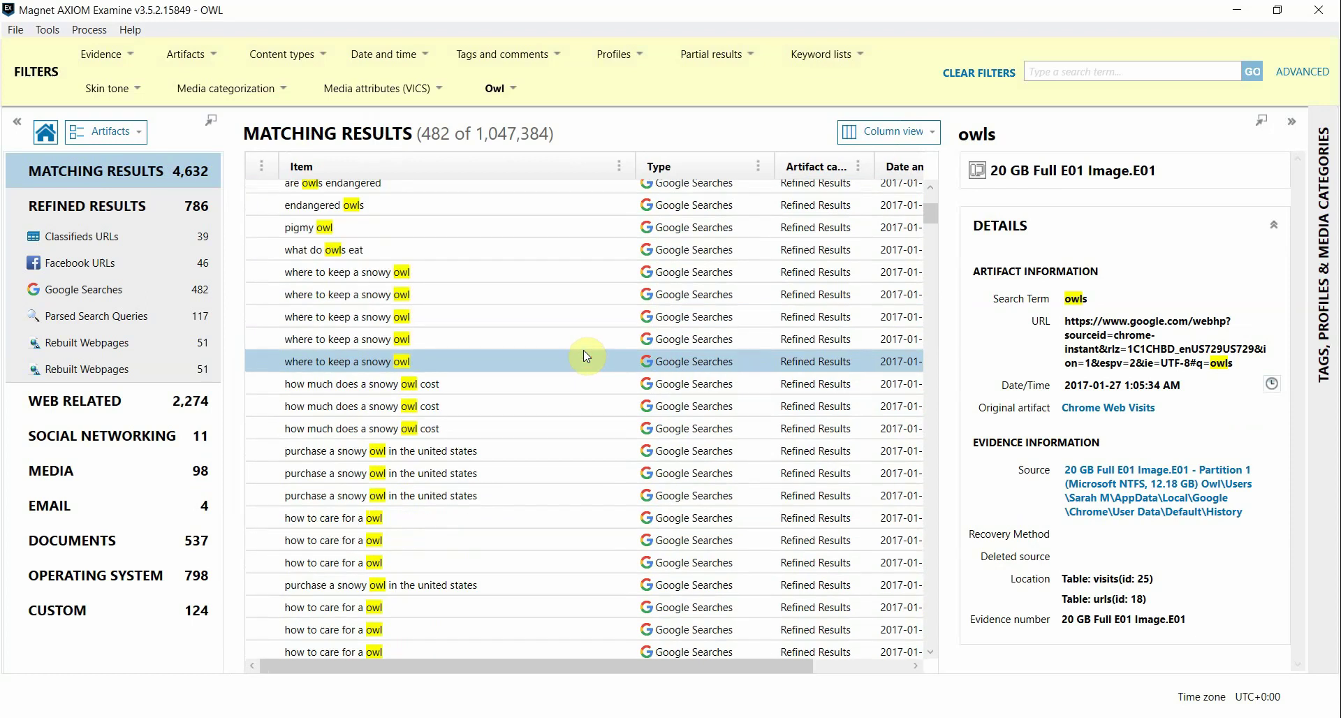
scroll(584, 350, "up", 5)
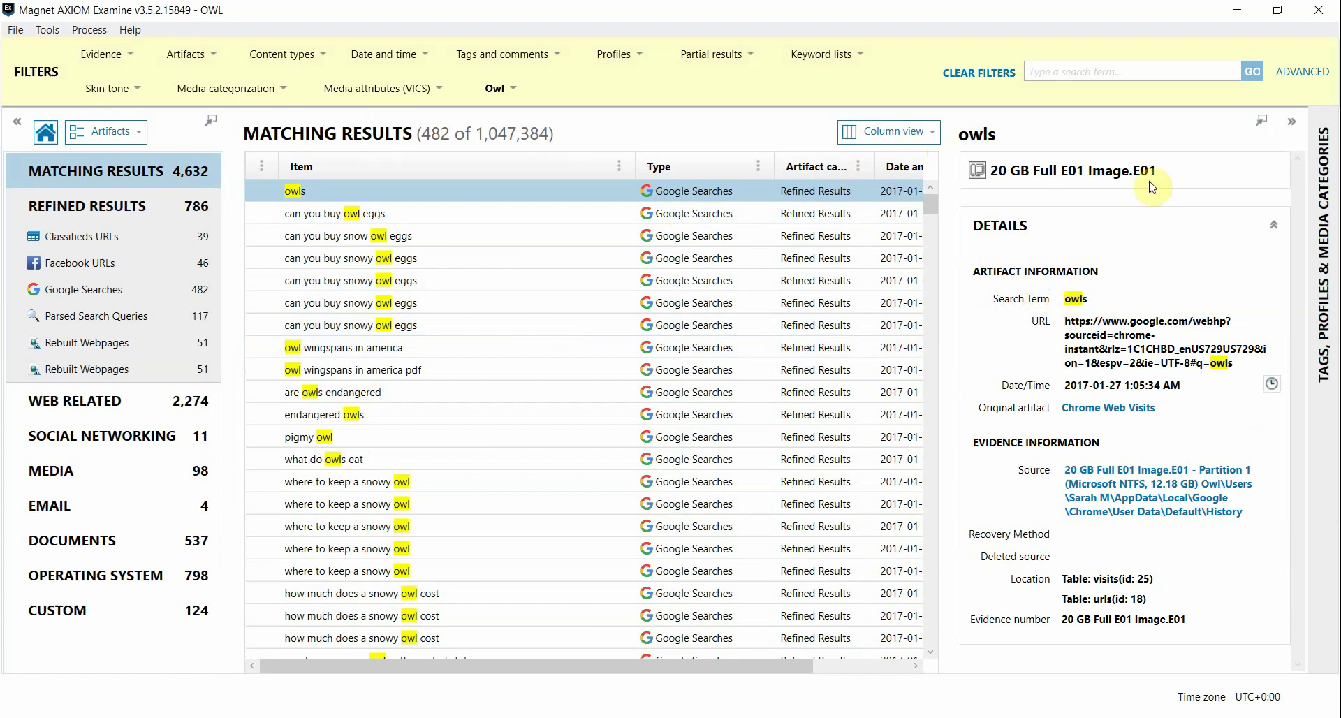
Rerun the Owl search with Match case on, leaving only capitalized 'Owl' results.
left_click(1316, 79)
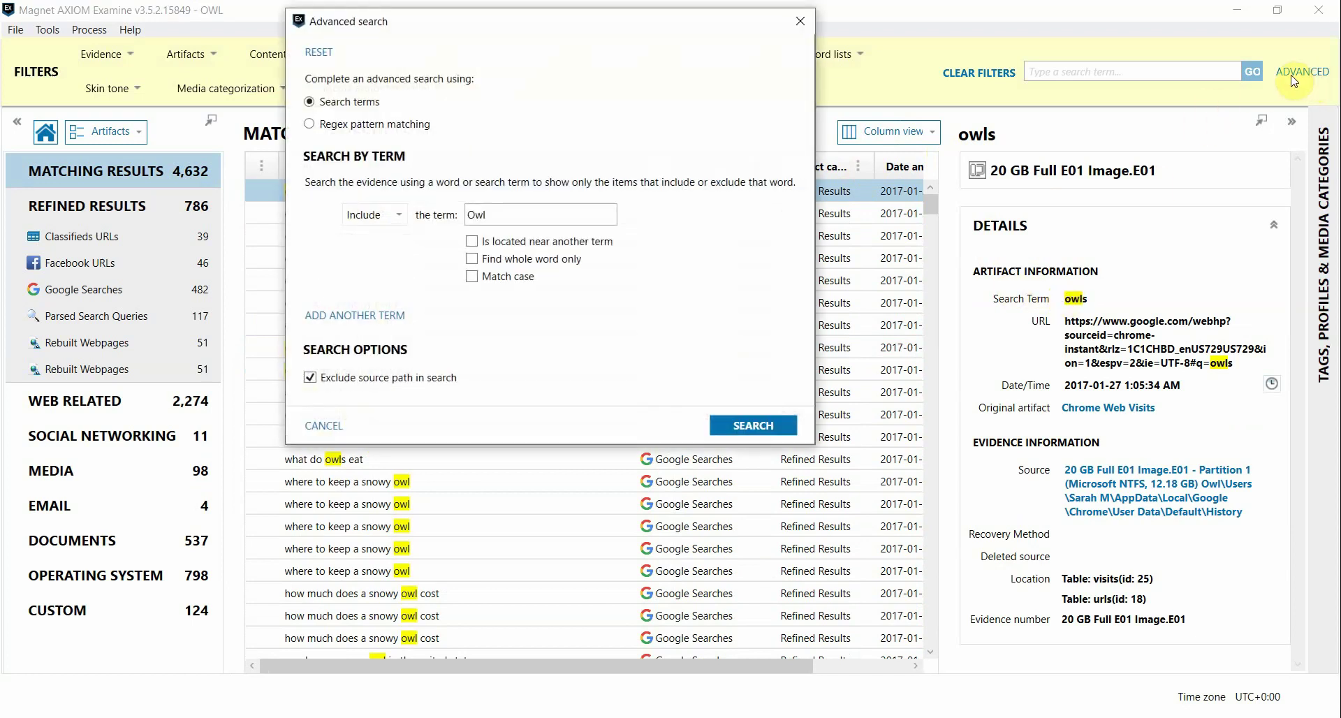
left_click_drag(599, 21, 716, 113)
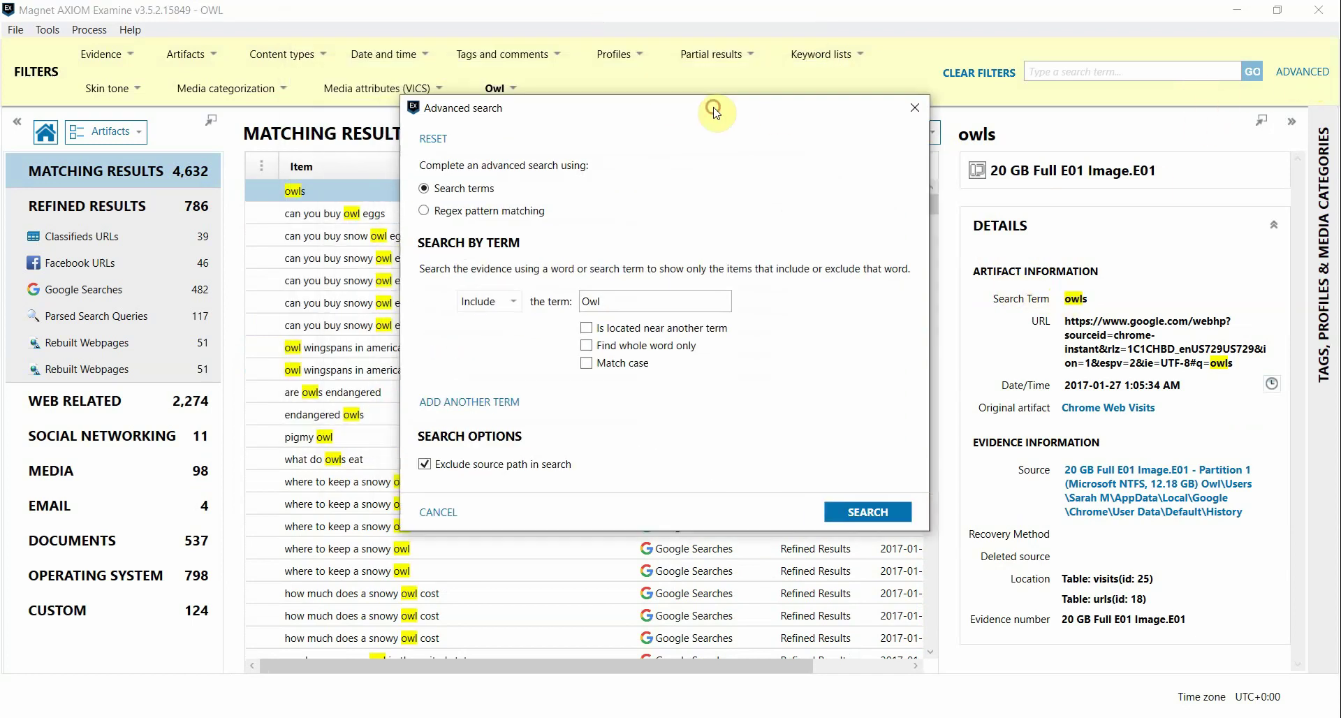
left_click(622, 371)
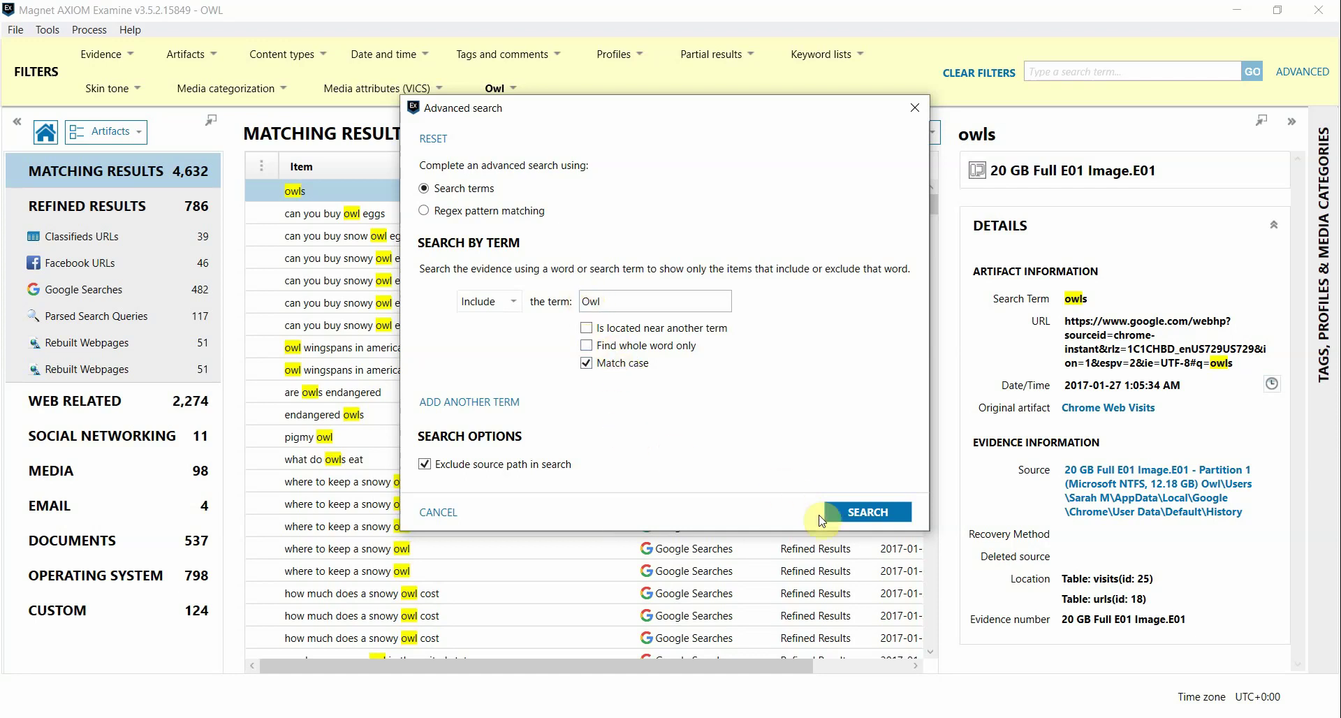
left_click(842, 517)
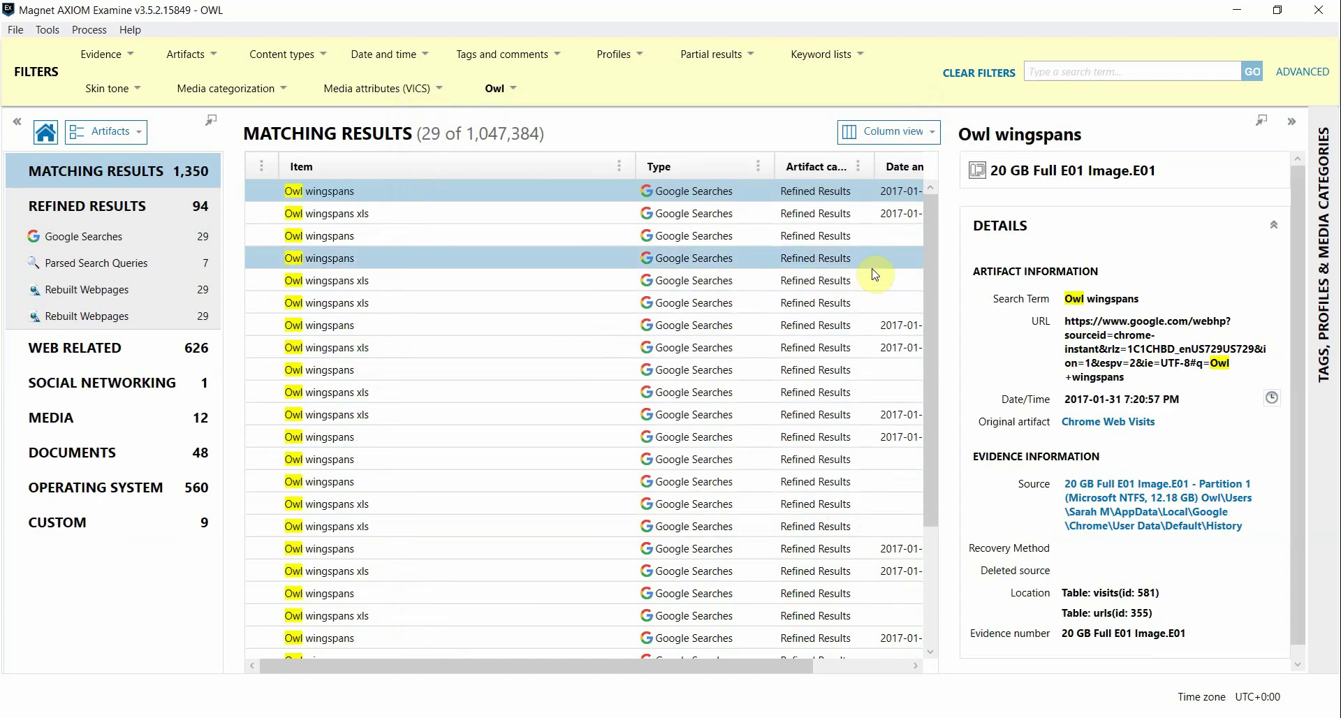
Add a second term 'buy' joined by AND, turn off Match case, and search.
left_click(1302, 73)
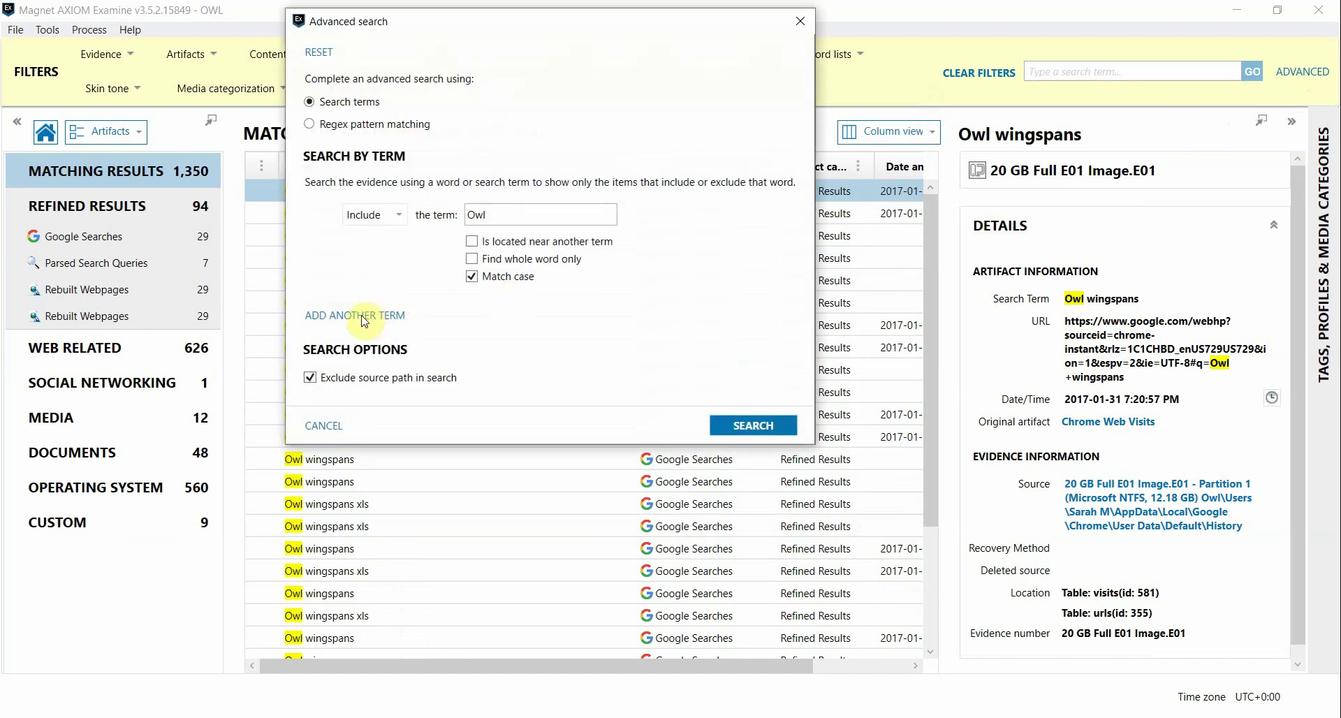
left_click(360, 319)
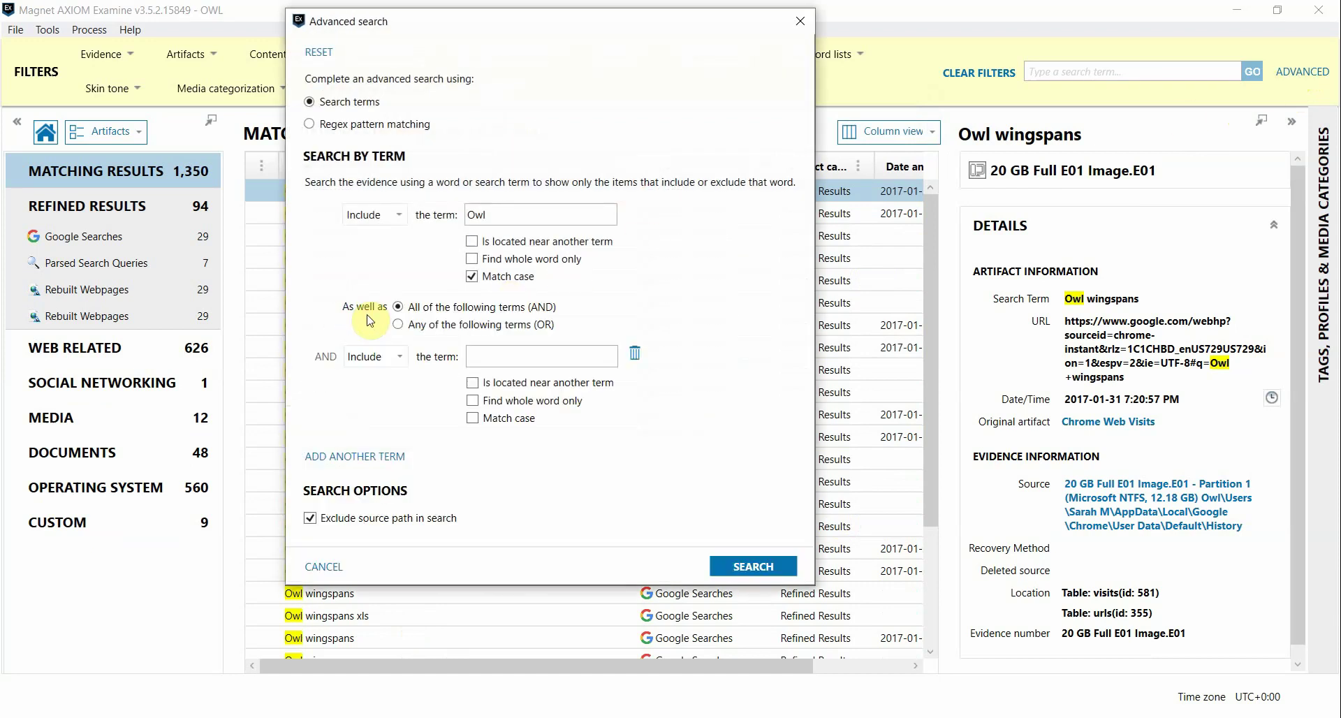
left_click(473, 276)
left_click(509, 356)
type("buy")
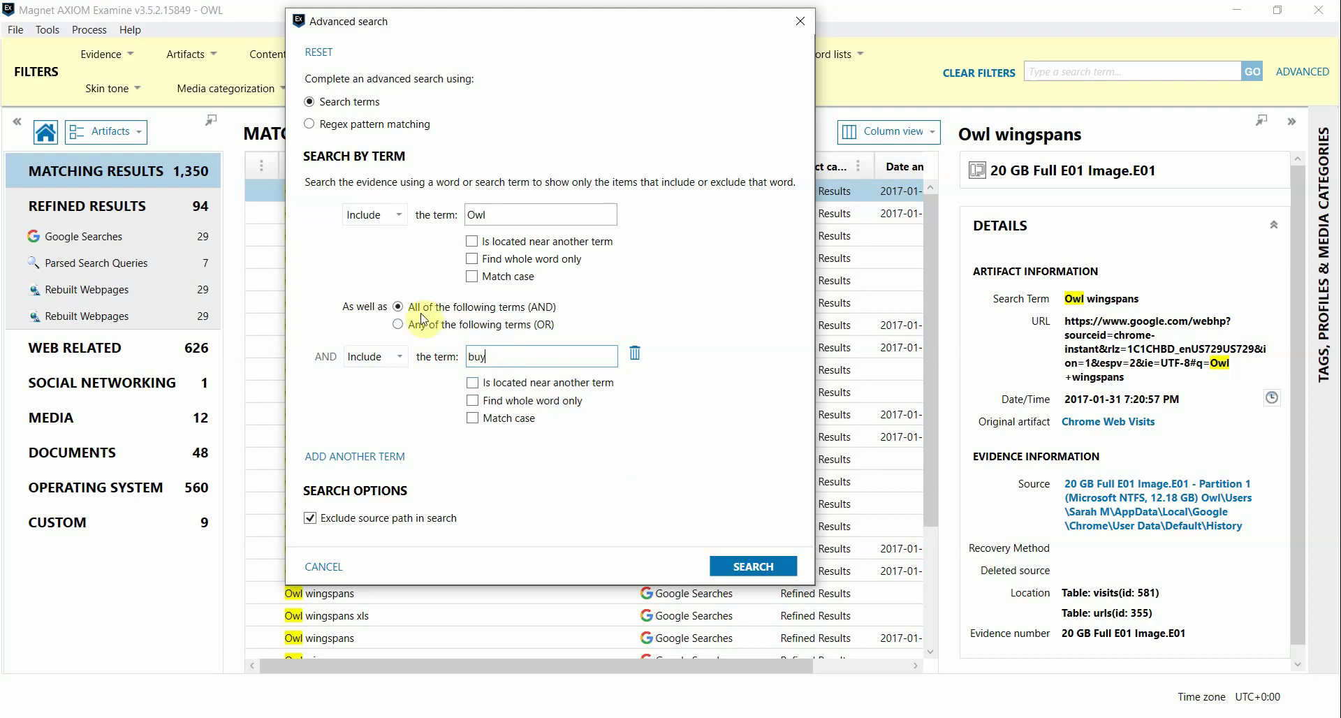
left_click(460, 327)
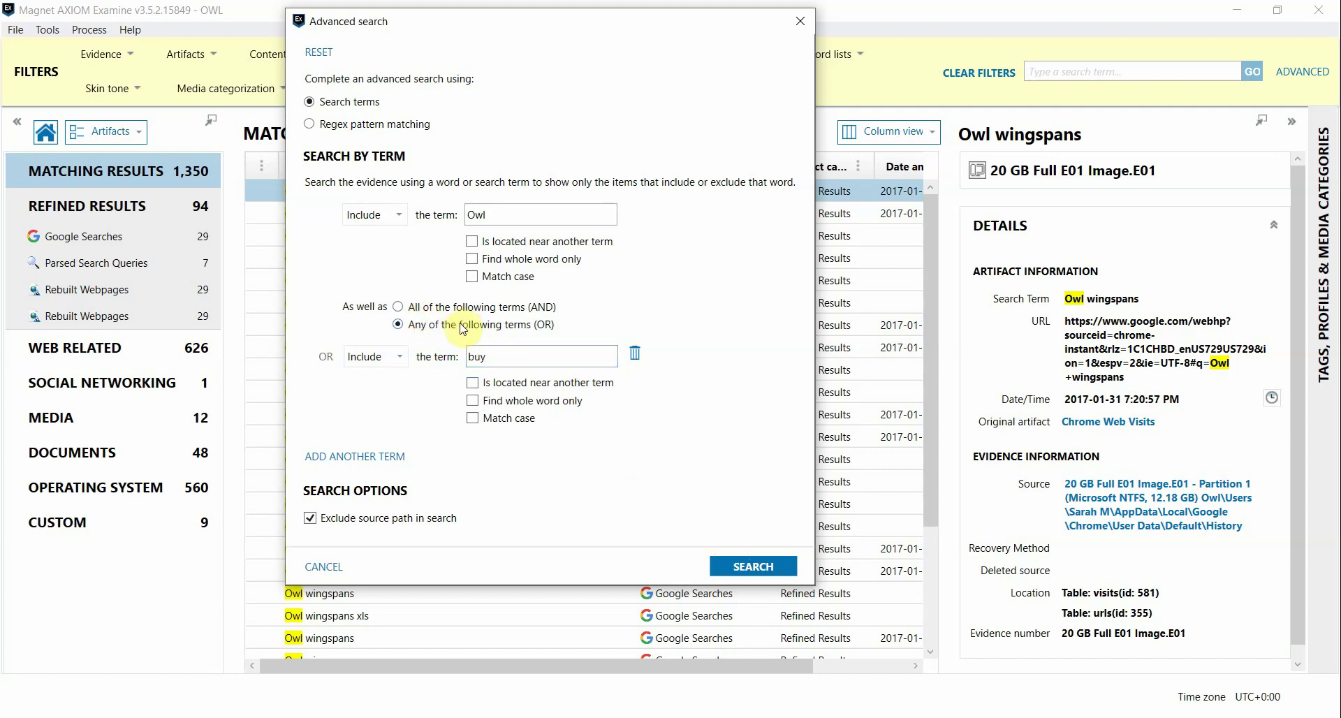
left_click(460, 308)
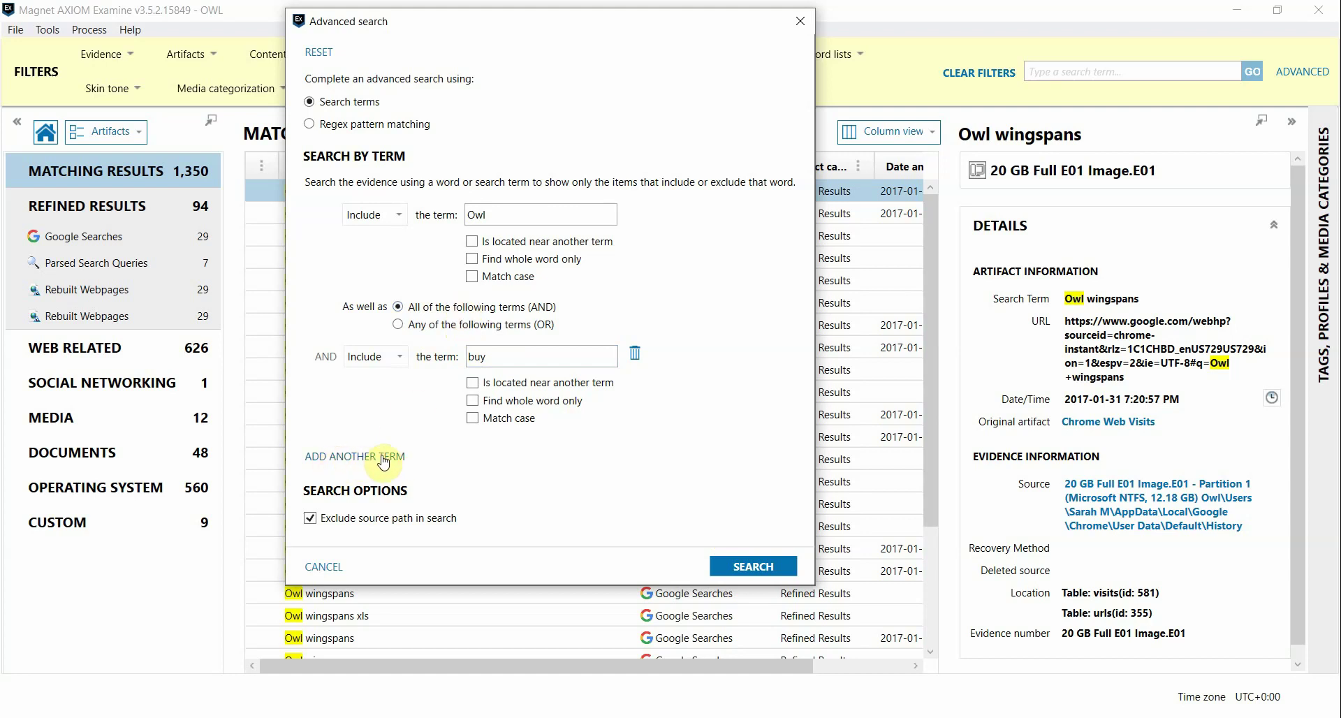
left_click(734, 567)
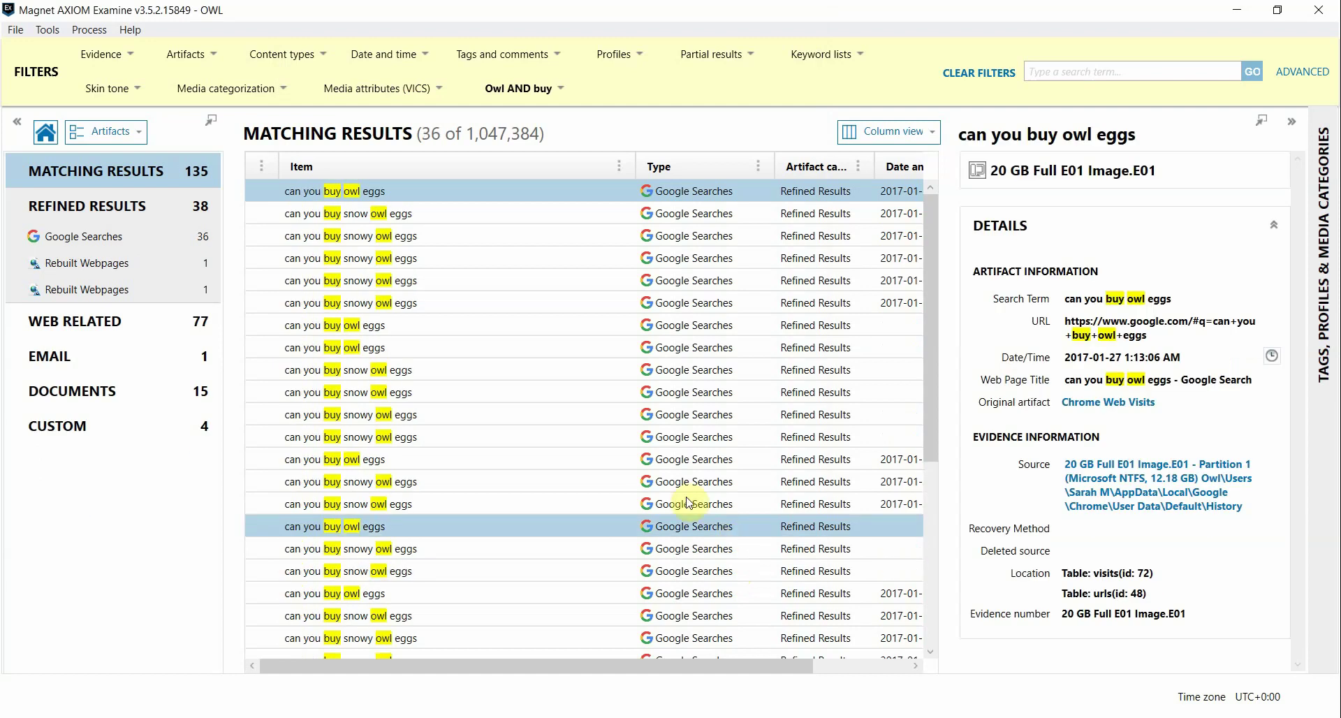
Show the single matching MBOX email and select 'knowledge', where 'owl' matched.
left_click(83, 360)
scroll(1145, 308, "down", 10)
scroll(1146, 311, "down", 10)
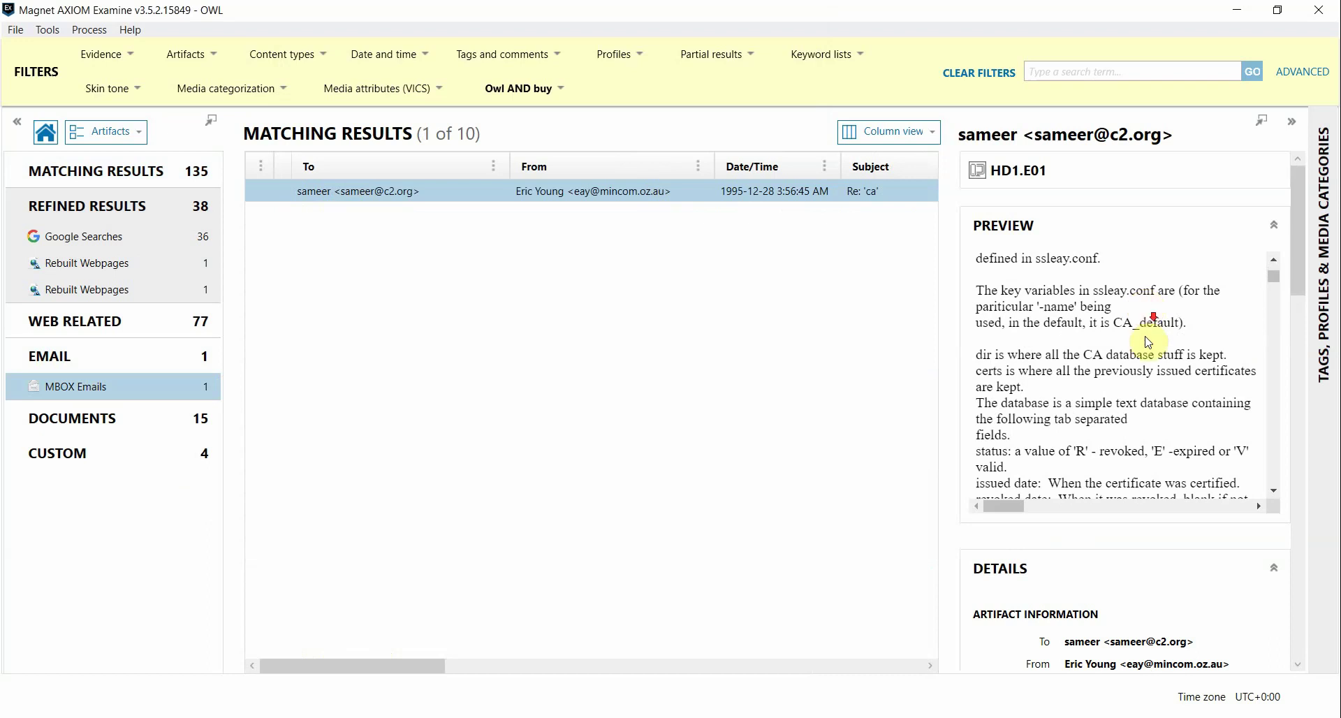
scroll(1138, 349, "down", 3)
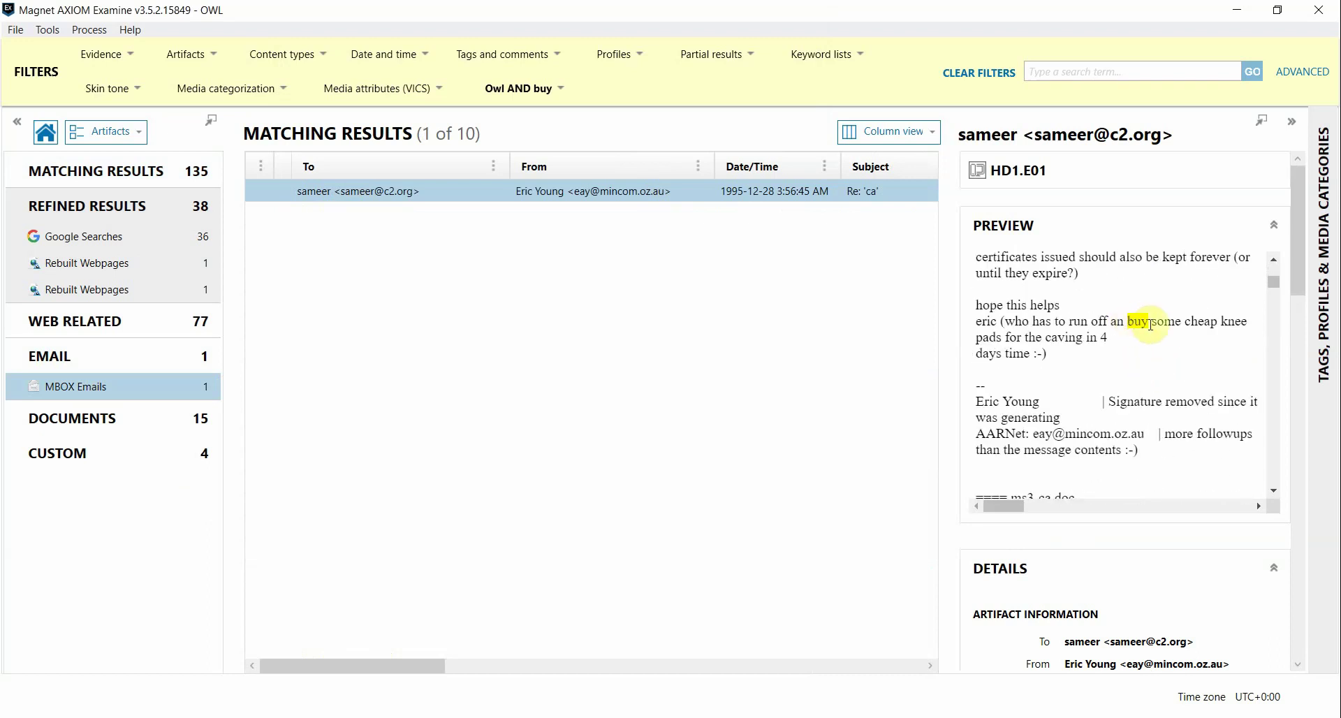
scroll(1160, 377, "down", 5)
scroll(1159, 383, "down", 9)
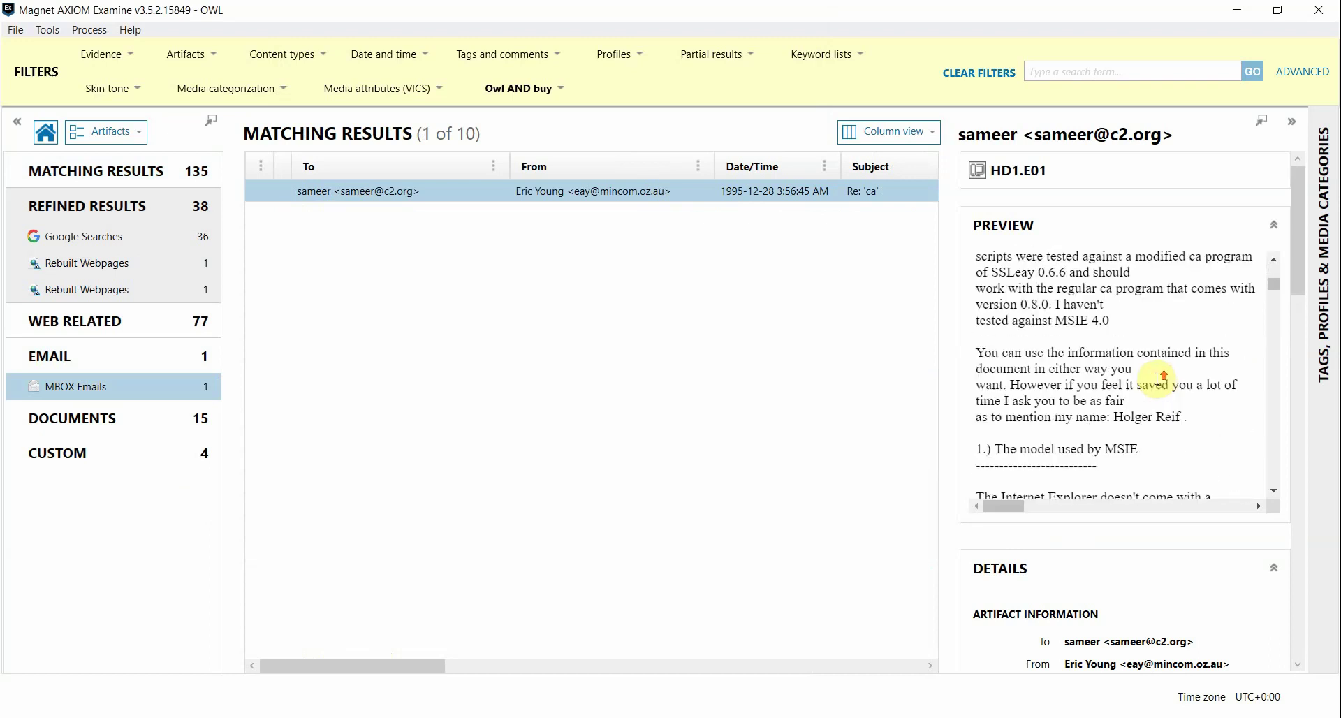
scroll(1157, 378, "up", 4)
scroll(1140, 318, "up", 2)
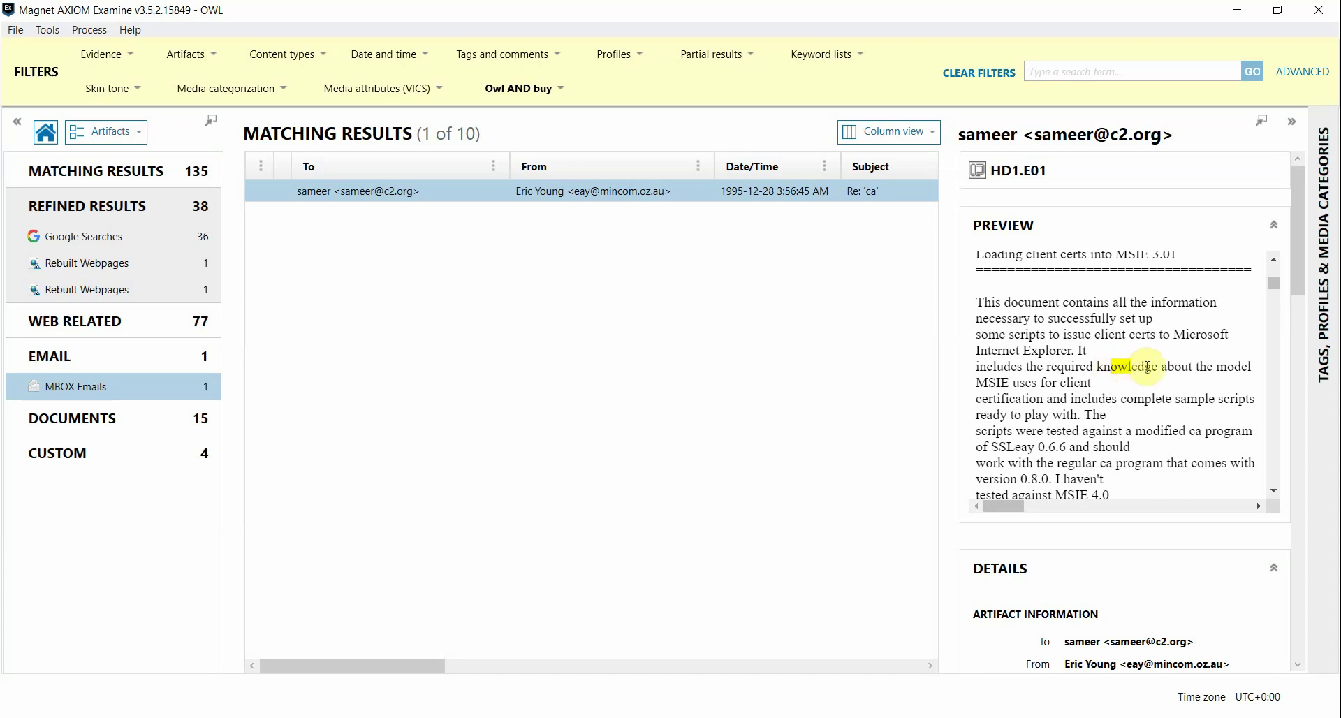
left_click_drag(1099, 367, 1156, 368)
Rerun Owl AND buy with Owl matched as a whole word only, giving 110 results.
left_click(1150, 372)
left_click(1290, 82)
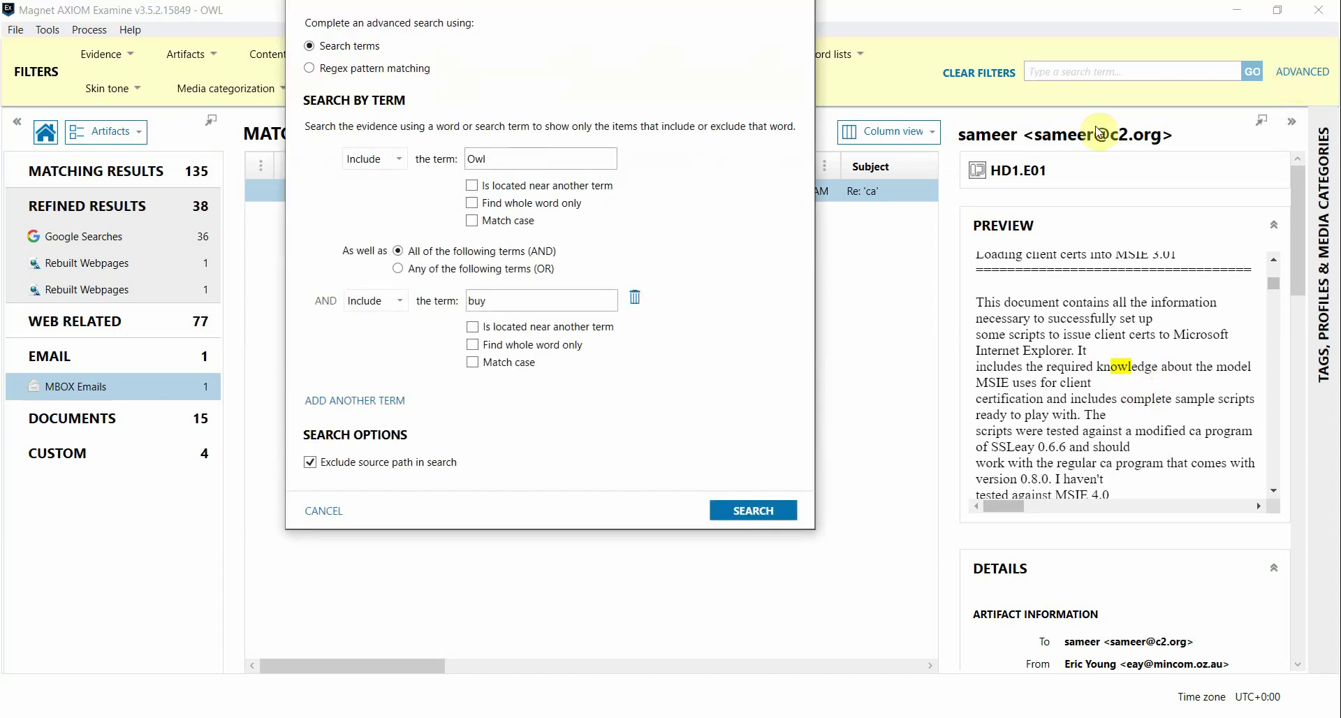
left_click(472, 203)
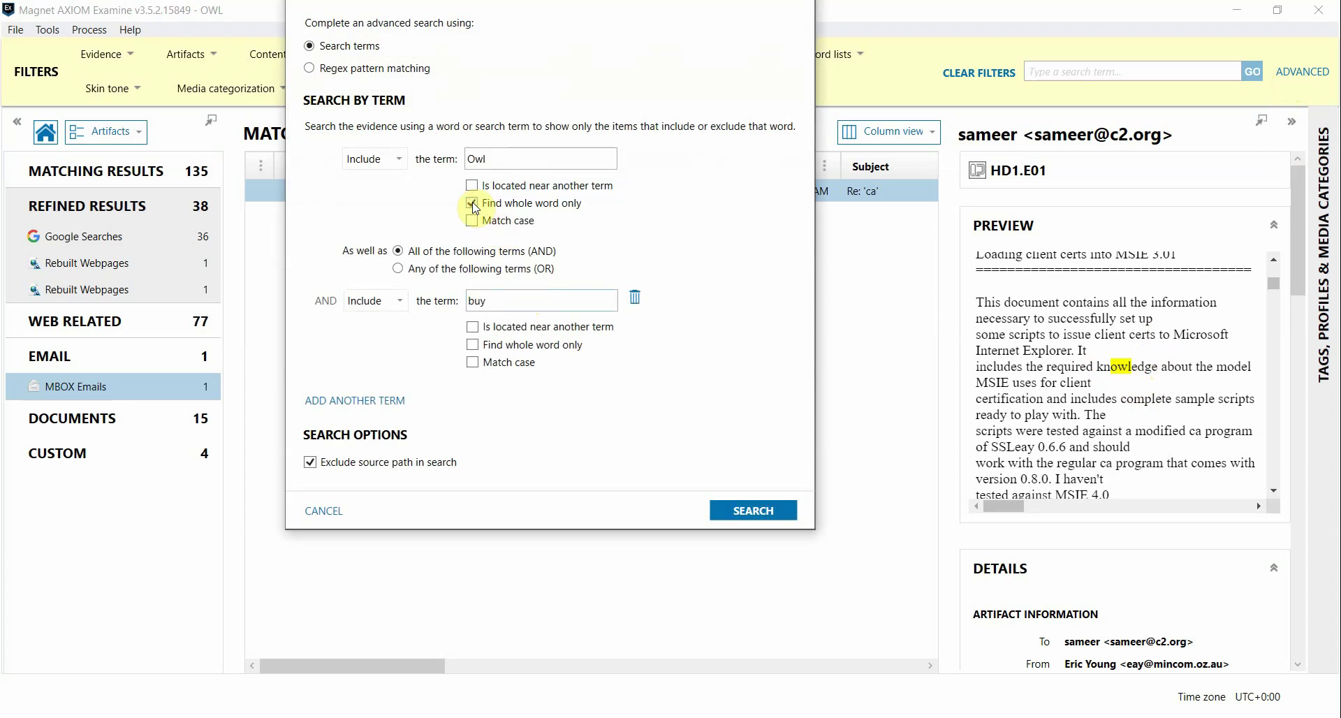
left_click(735, 510)
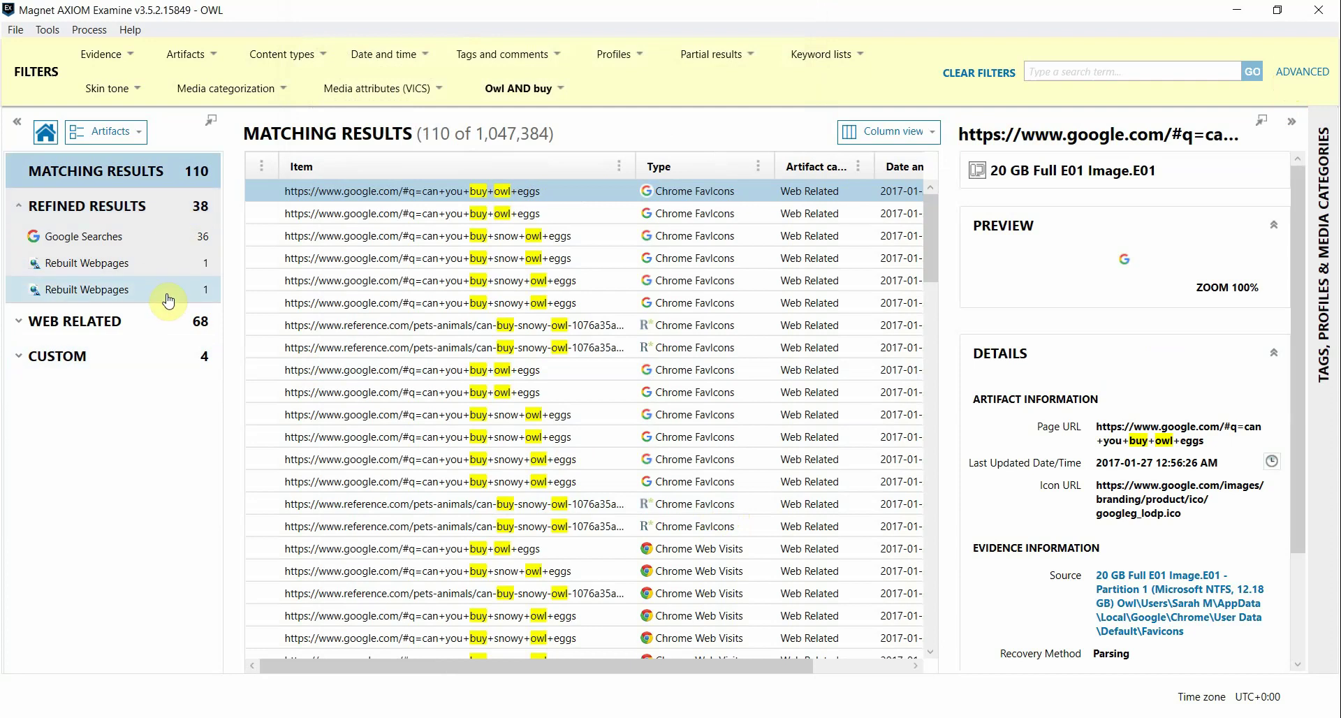
Scroll the 110 results and inspect the reference.com snowy owl and 'buy snow owl eggs' rows.
scroll(541, 356, "down", 6)
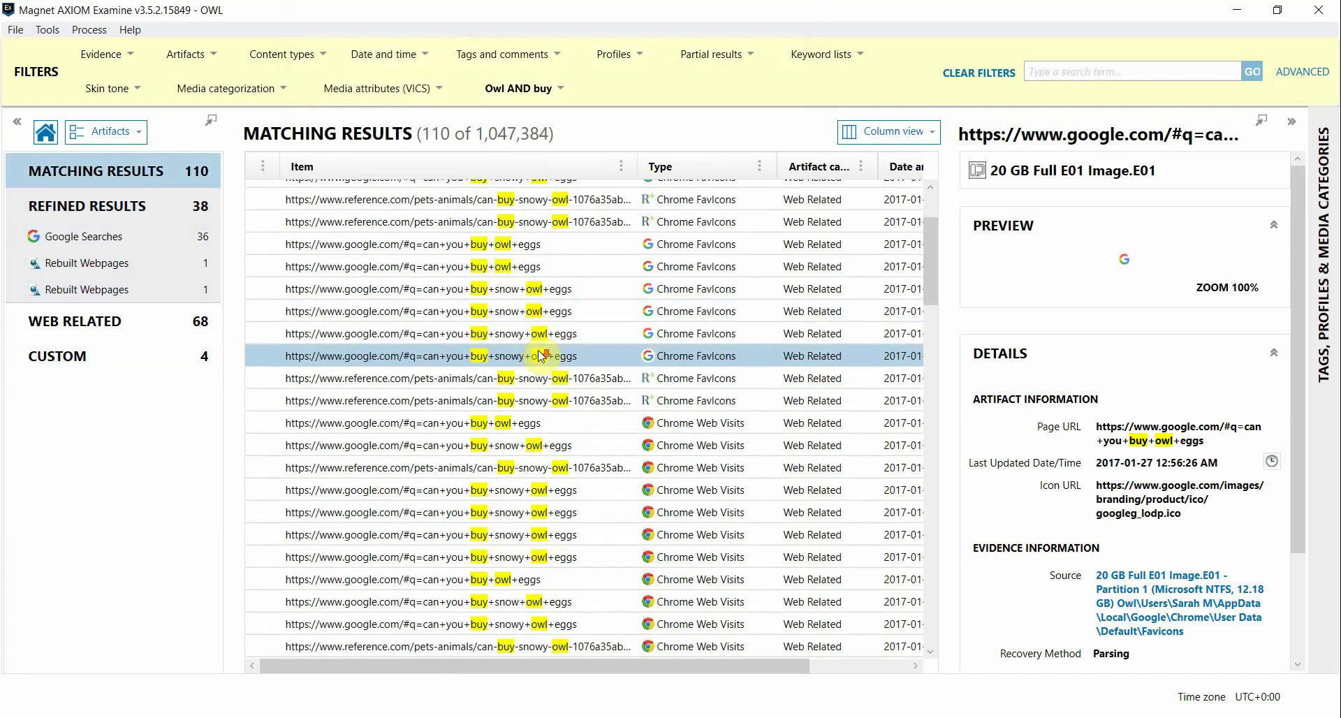
scroll(541, 356, "down", 4)
scroll(541, 357, "up", 3)
scroll(589, 458, "up", 5)
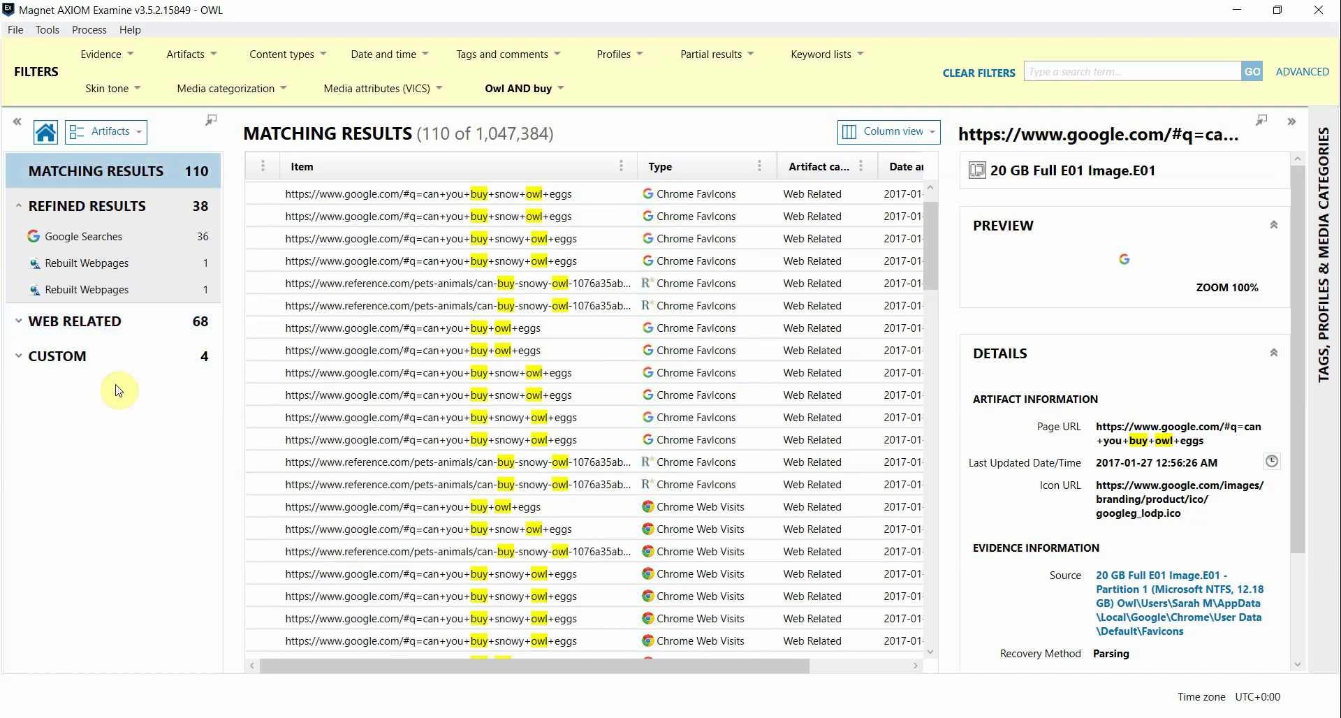
left_click(675, 306)
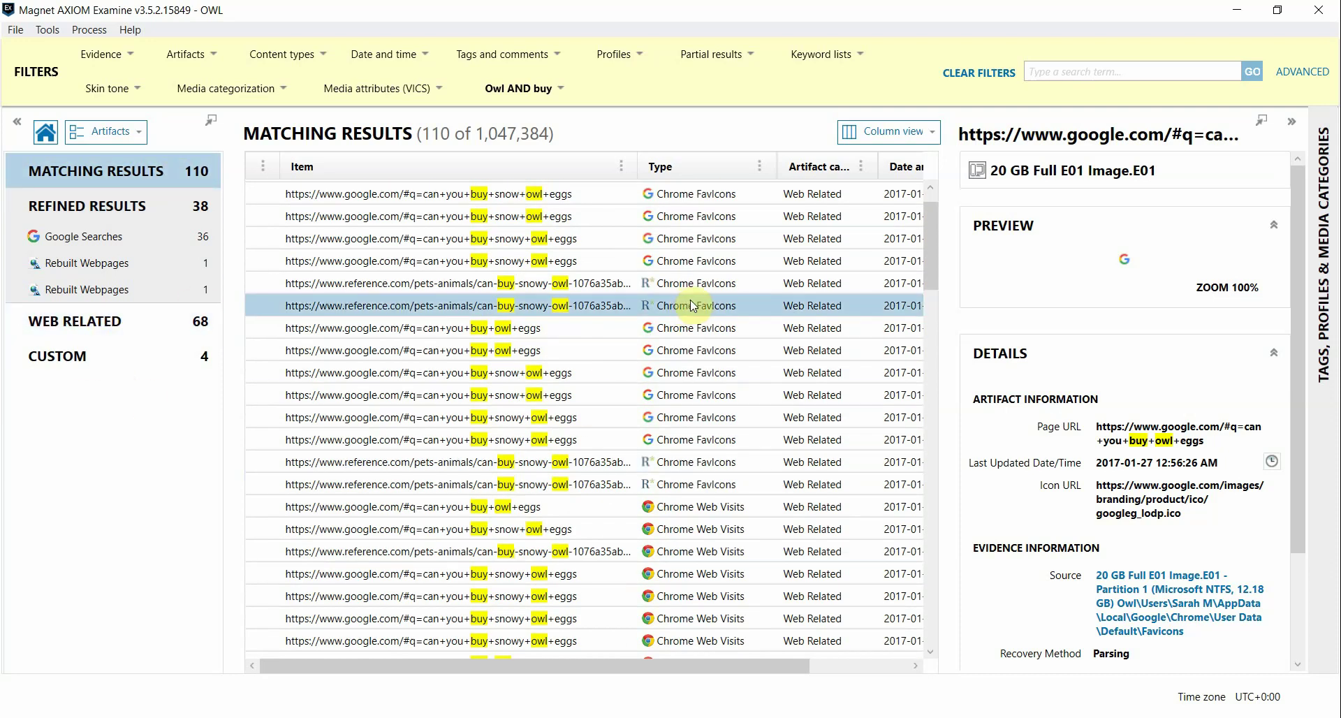
left_click(472, 396)
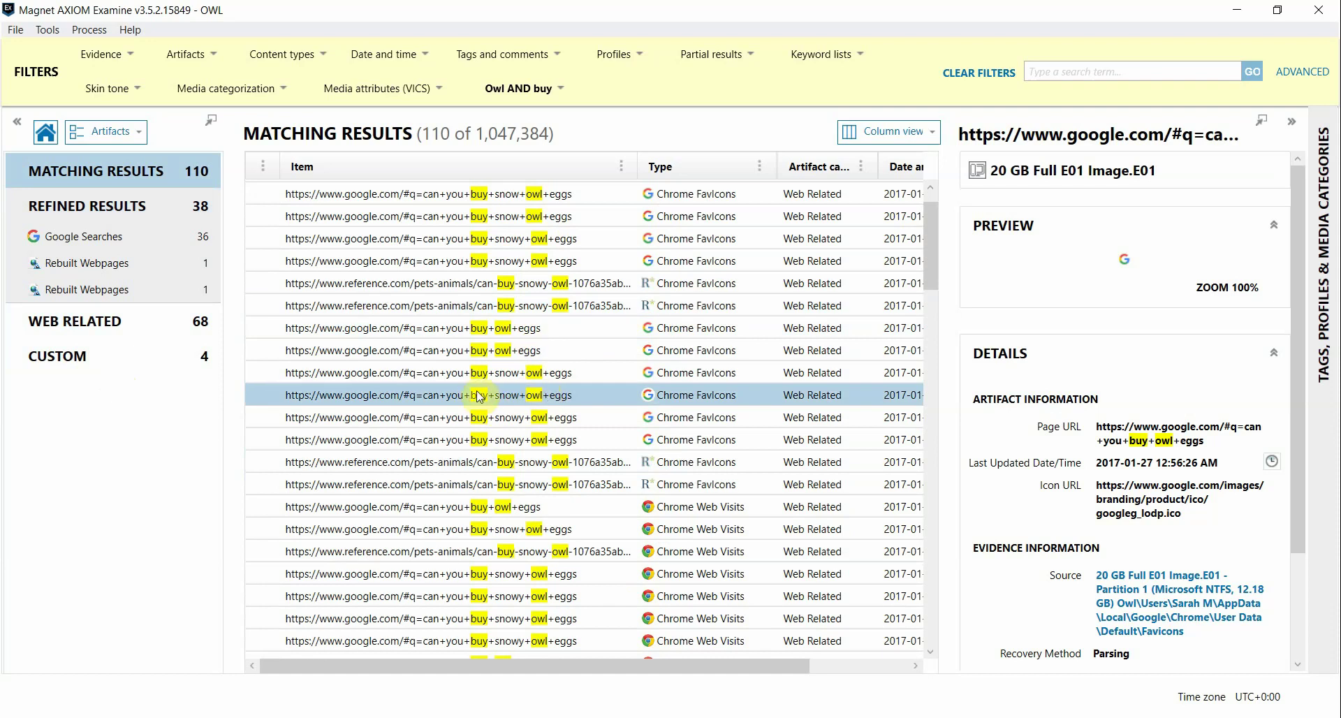
Replace the buy term with a proximity condition: Owl within 1 character of buy.
left_click(1286, 75)
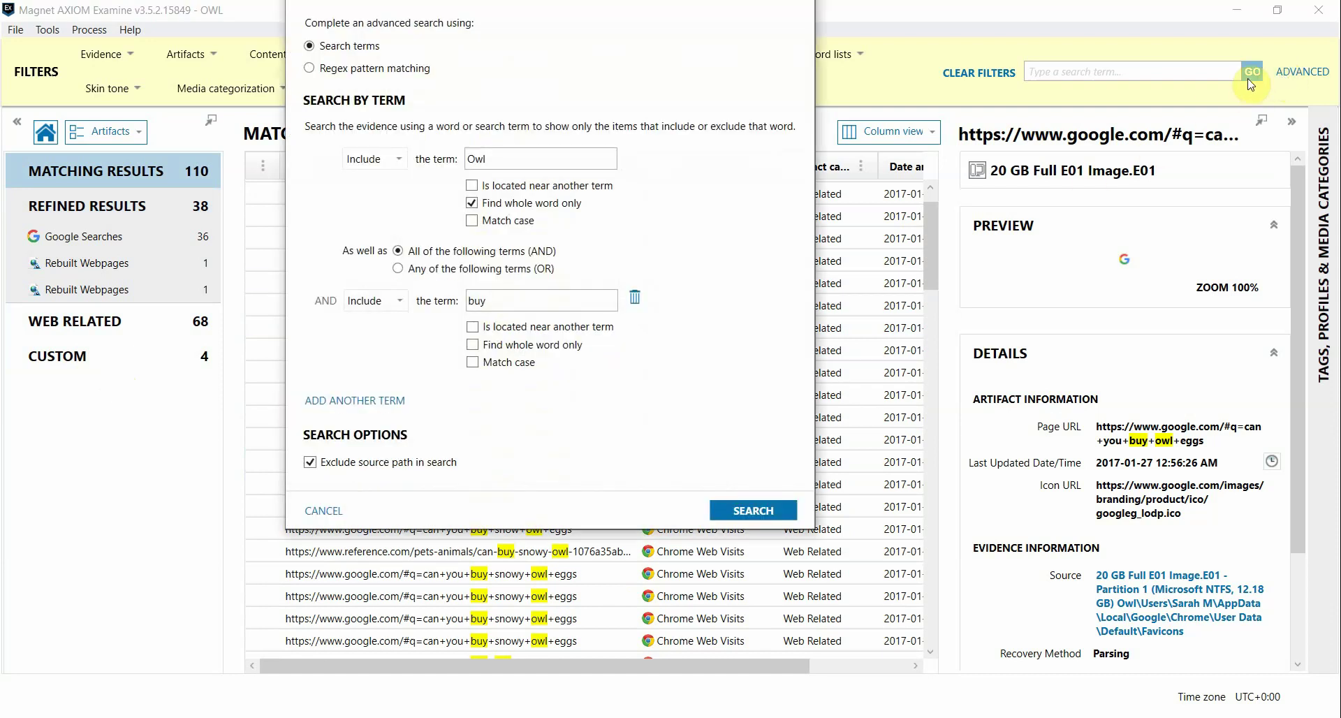
left_click(634, 301)
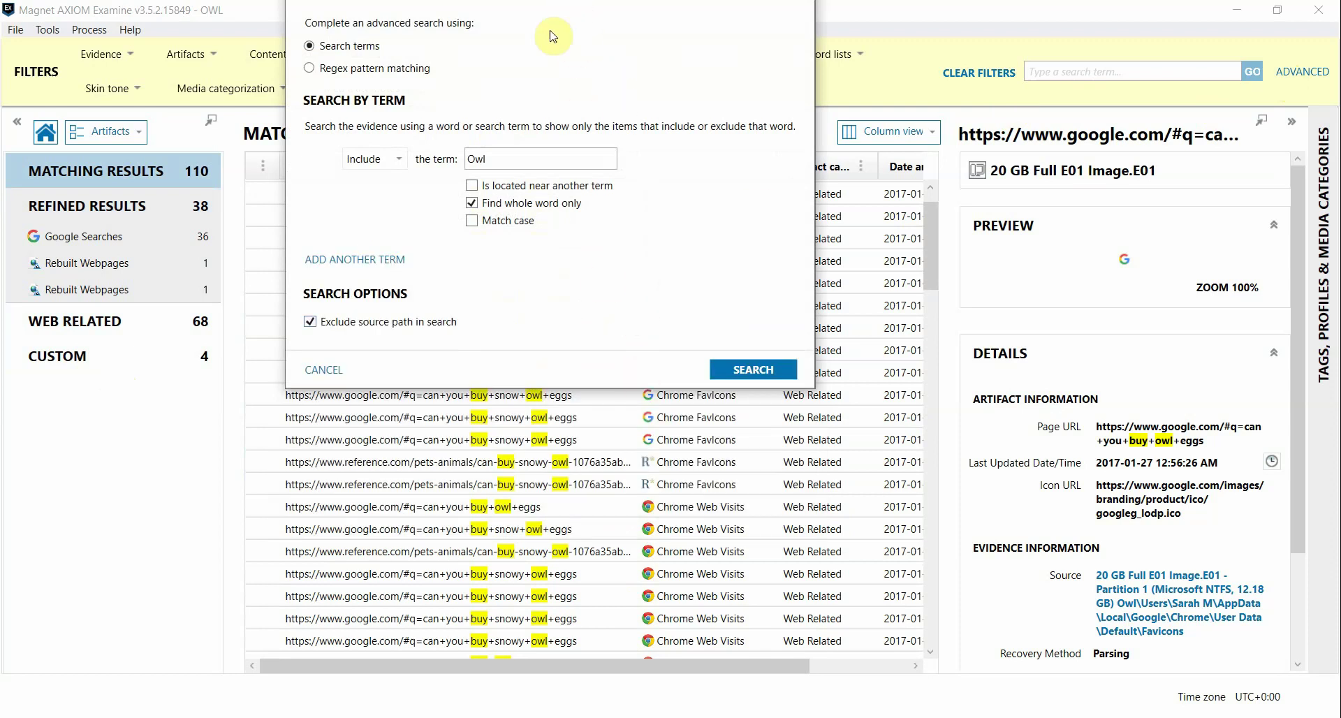
left_click(500, 187)
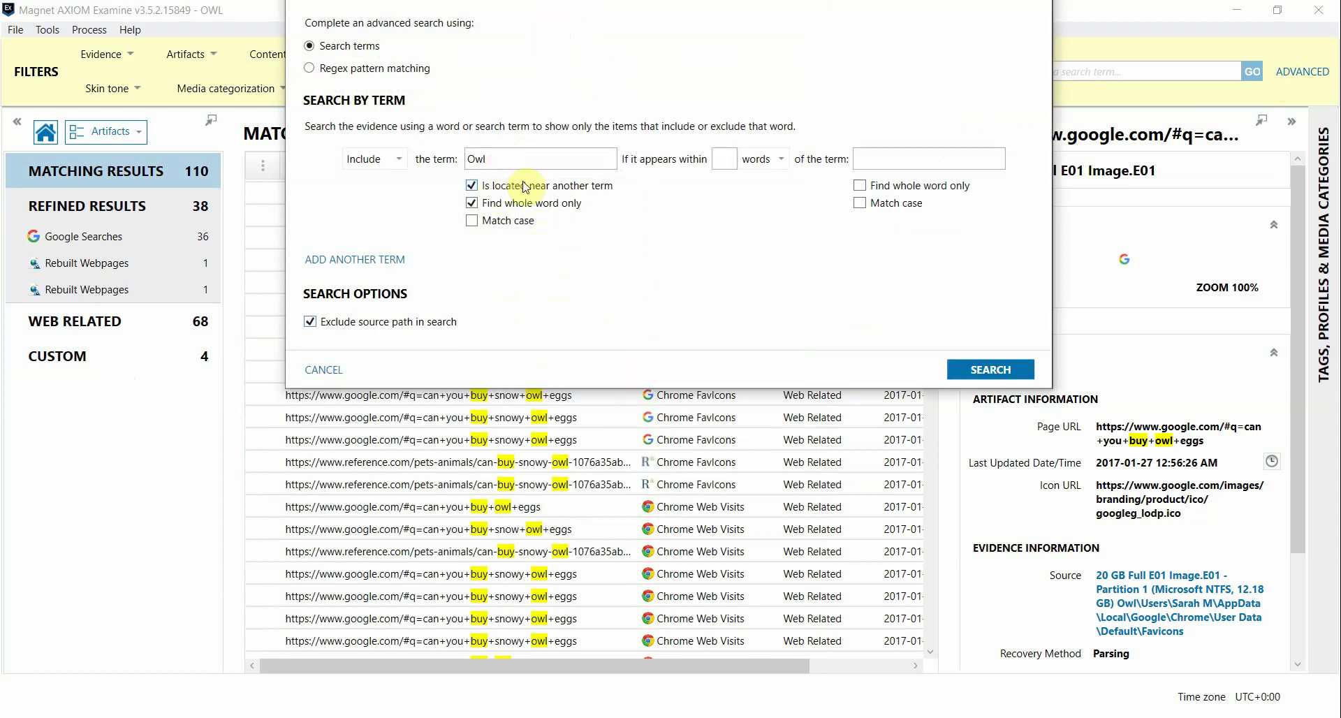
left_click(873, 158)
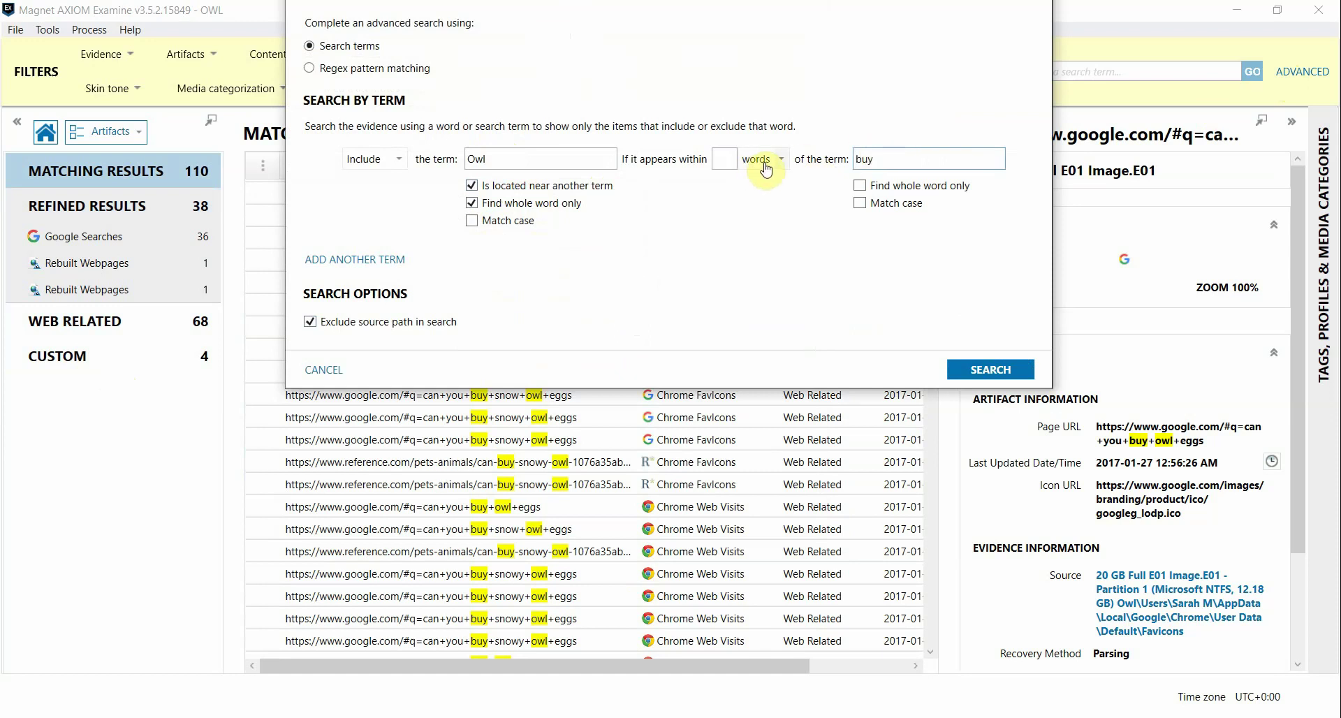
left_click(768, 168)
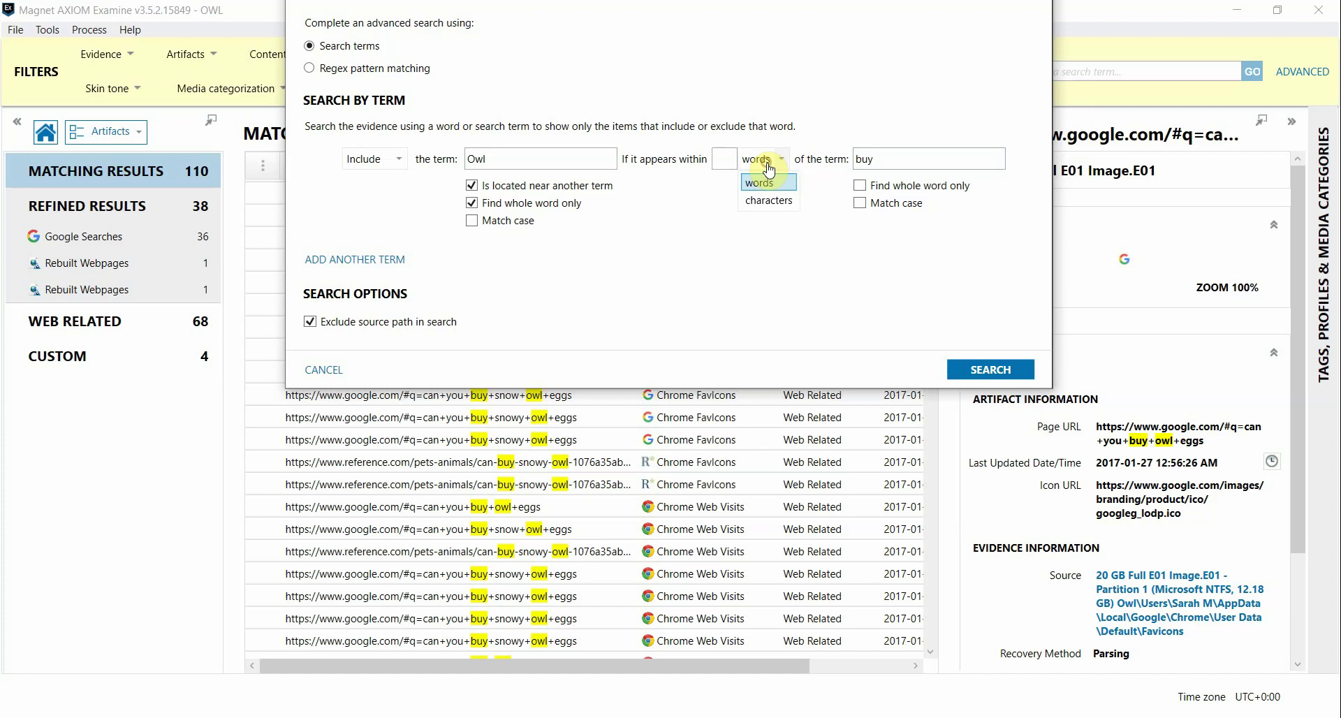
left_click(764, 200)
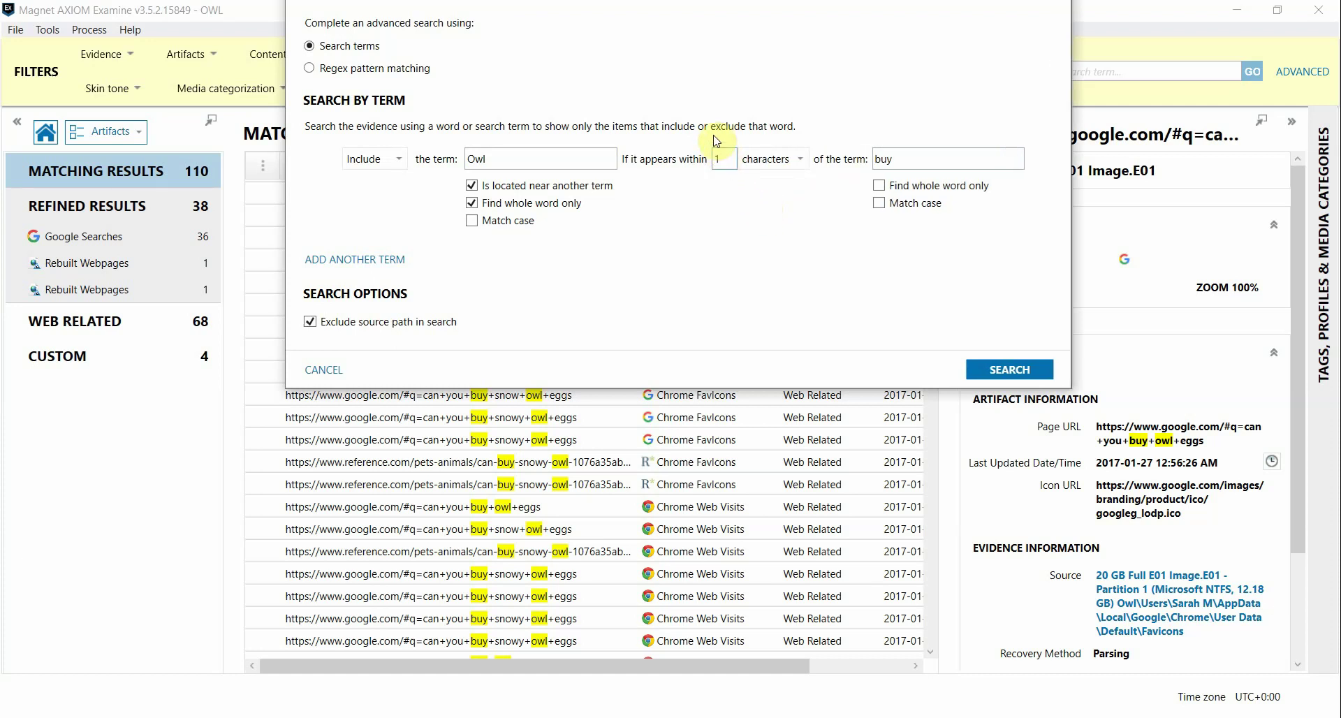
left_click(993, 368)
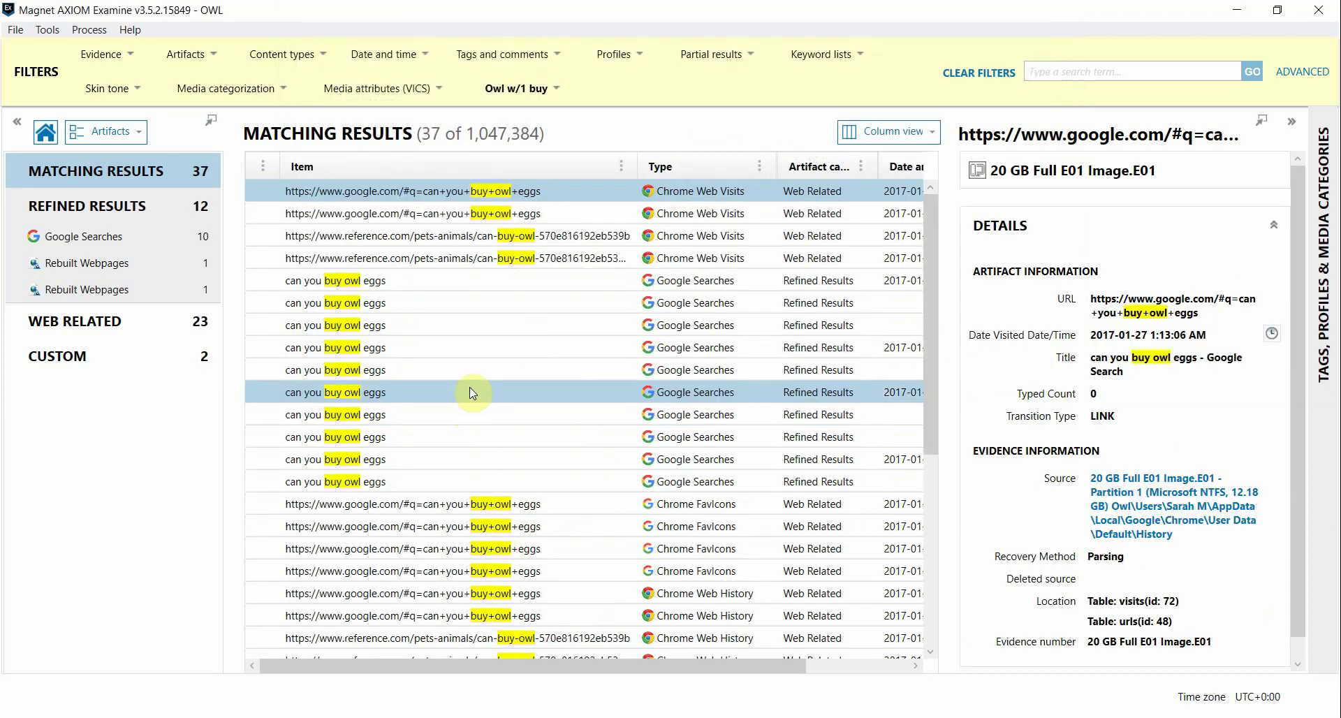
Inspect several Owl w/1 buy results, including 'can you buy owl eggs', then reopen advanced search.
left_click(344, 283)
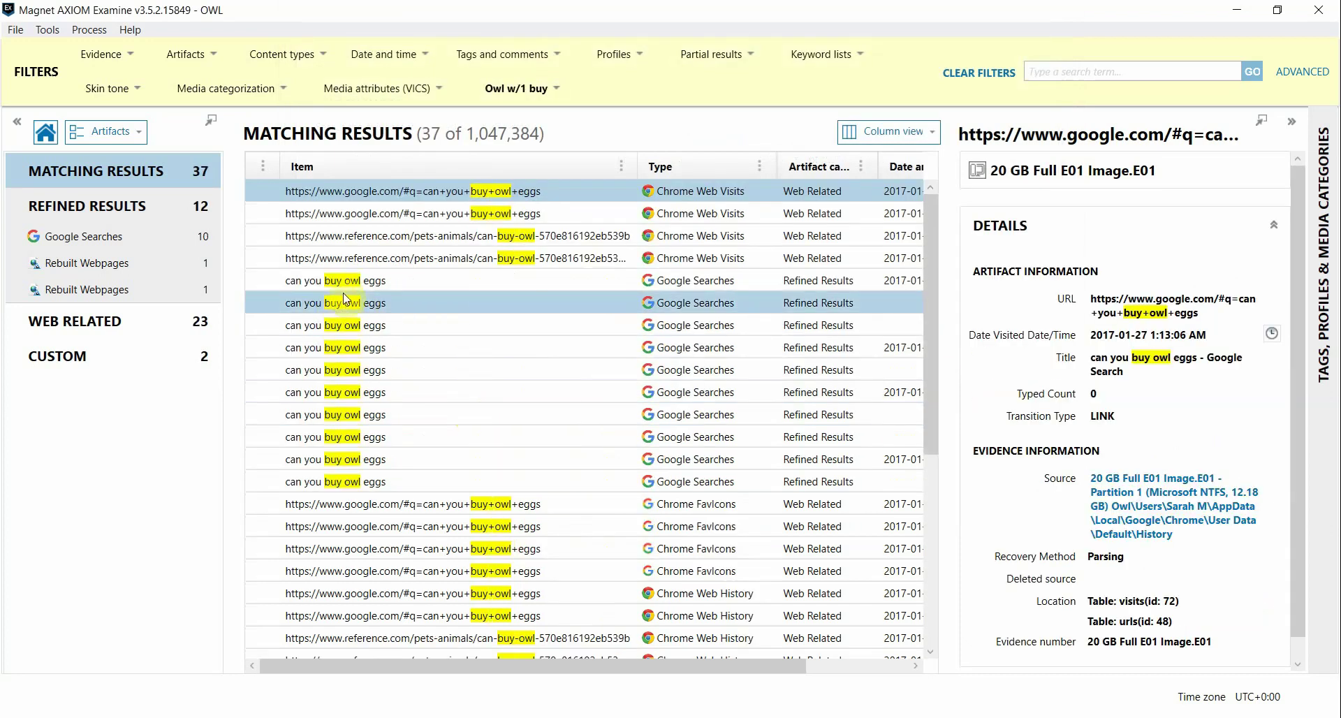
left_click(342, 341)
left_click(586, 414)
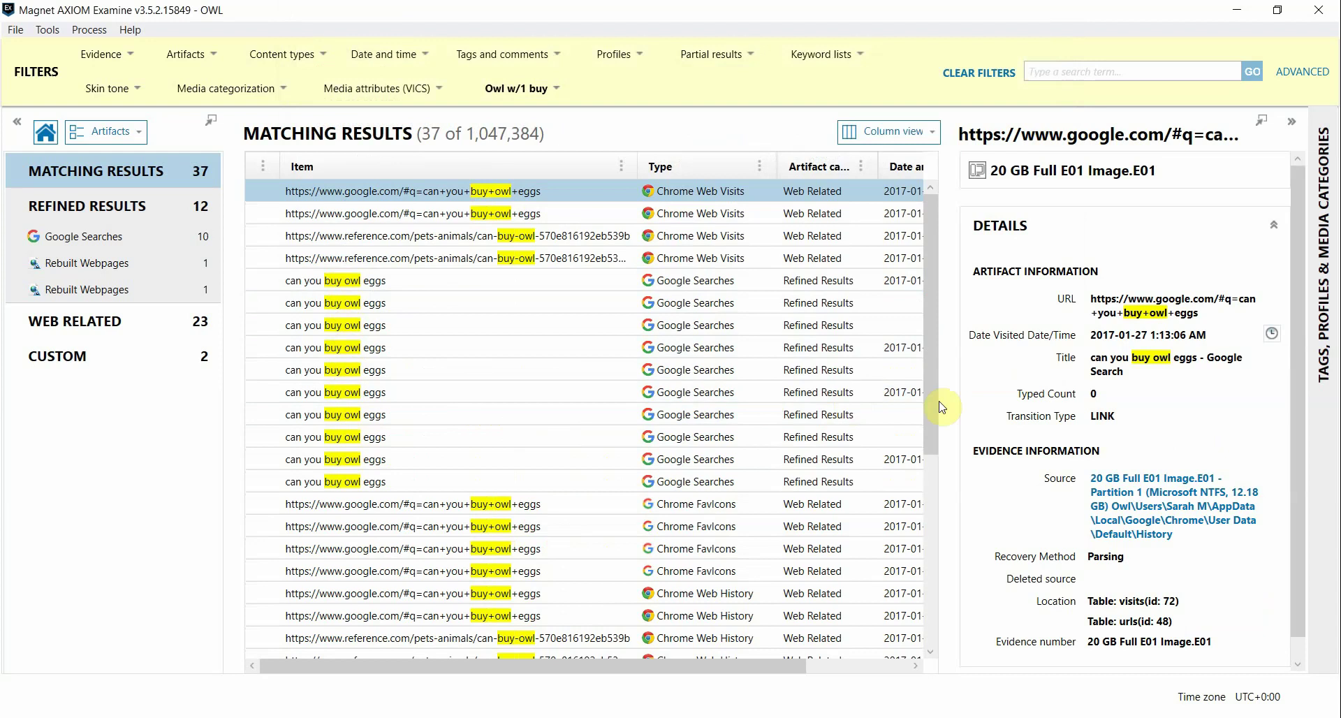
scroll(641, 418, "down", 5)
scroll(641, 418, "up", 5)
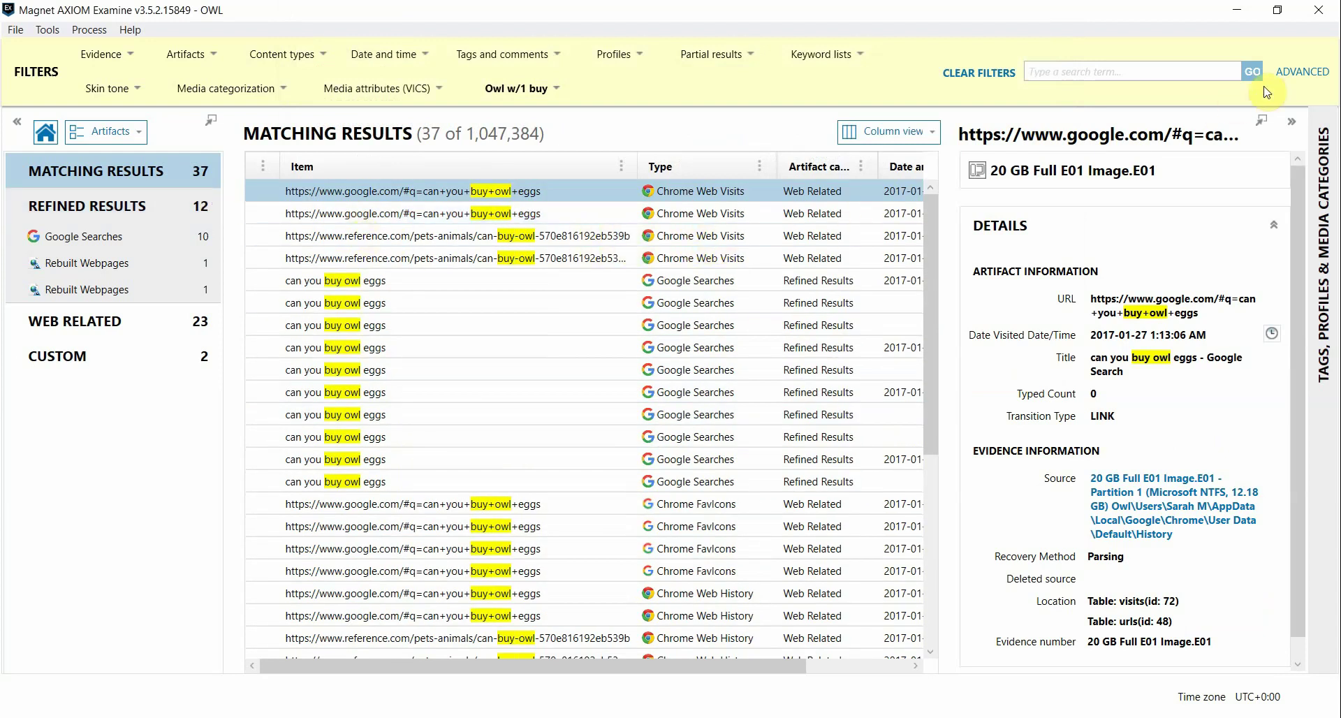
left_click(1300, 71)
left_click(523, 316)
Drop the proximity condition and set Owl to Exclude, filtering to 1,045,592 NOT Owl results.
left_click(522, 317)
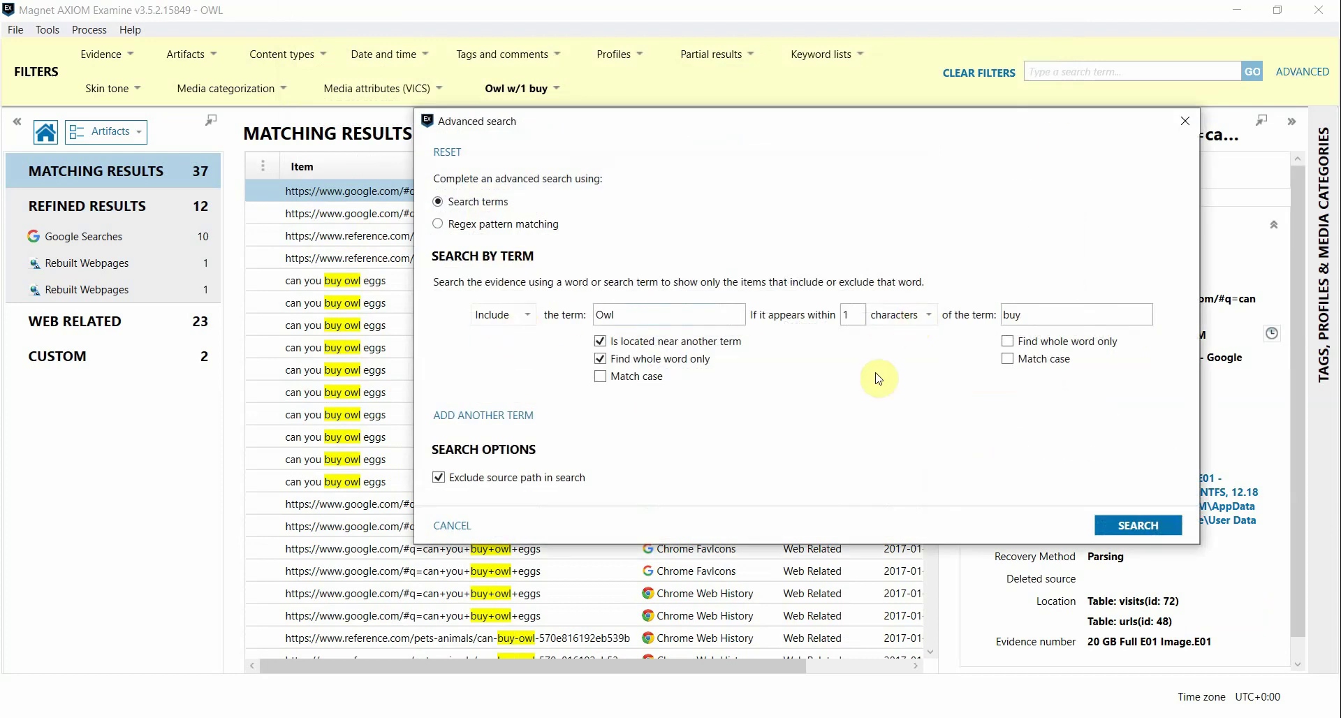
left_click(622, 342)
left_click(522, 316)
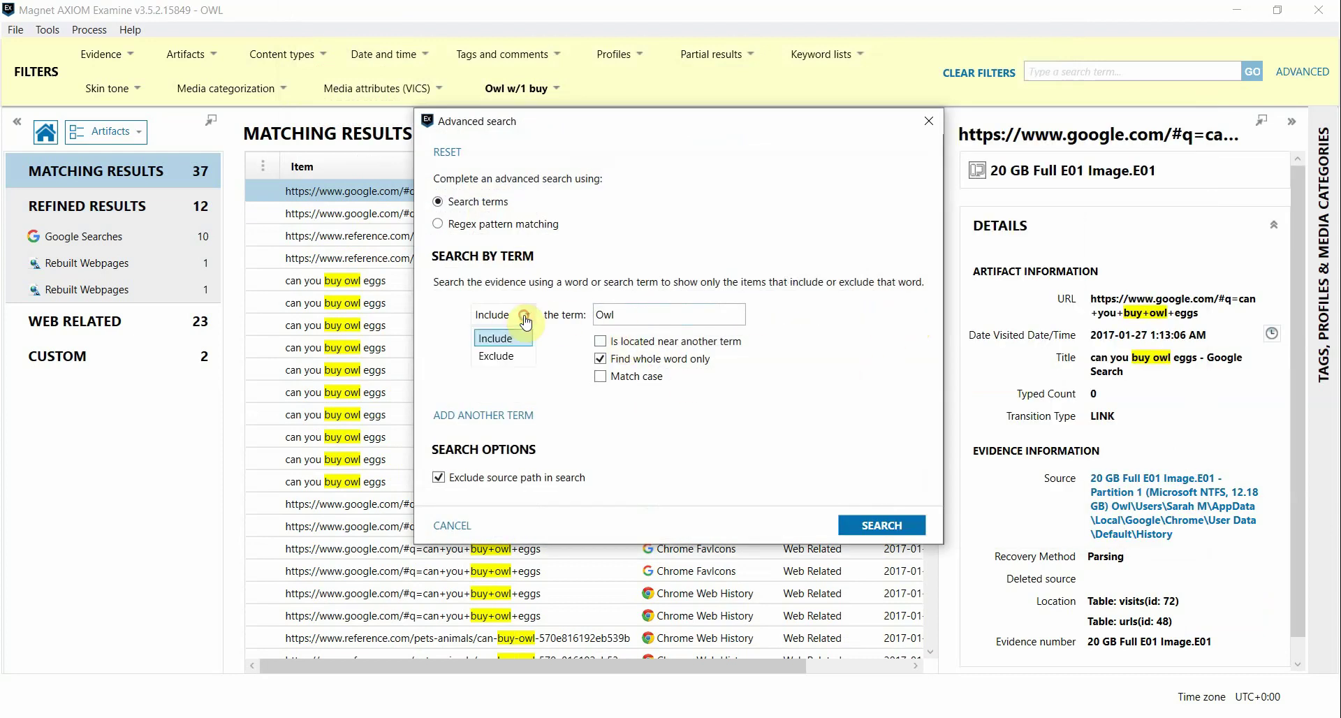
left_click(504, 359)
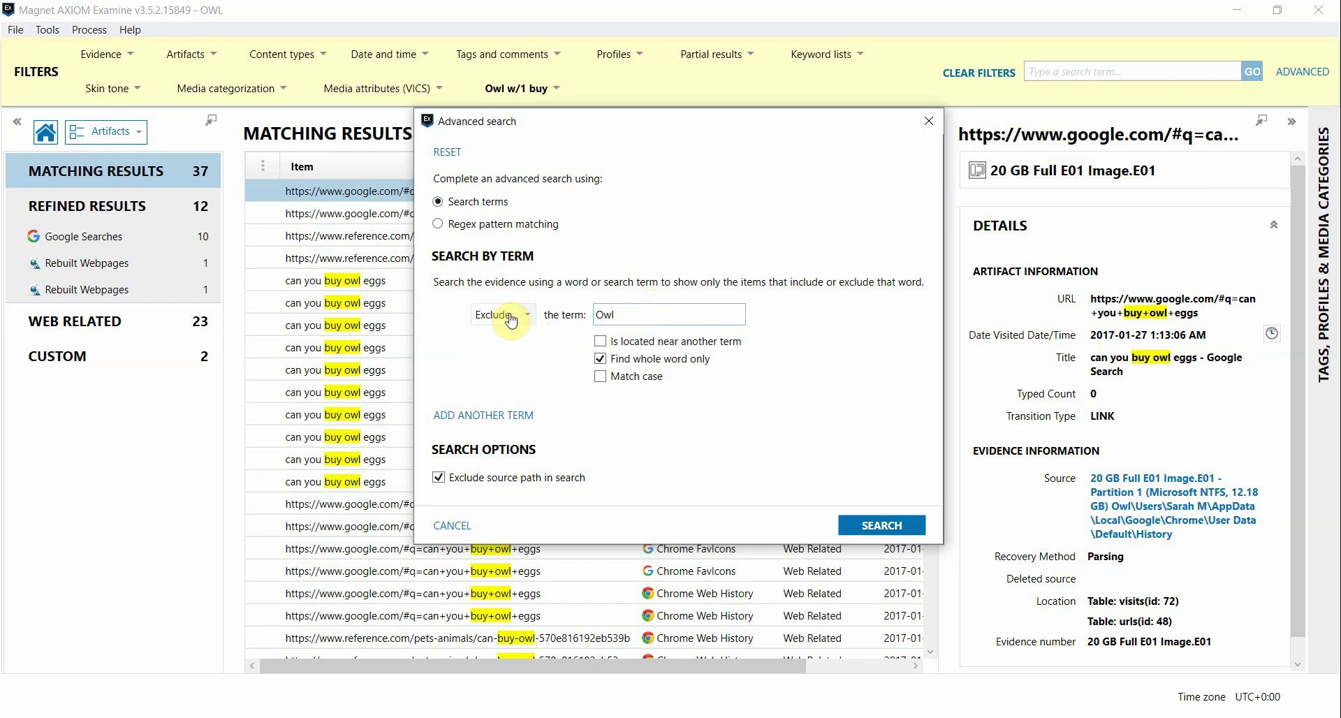
left_click(860, 527)
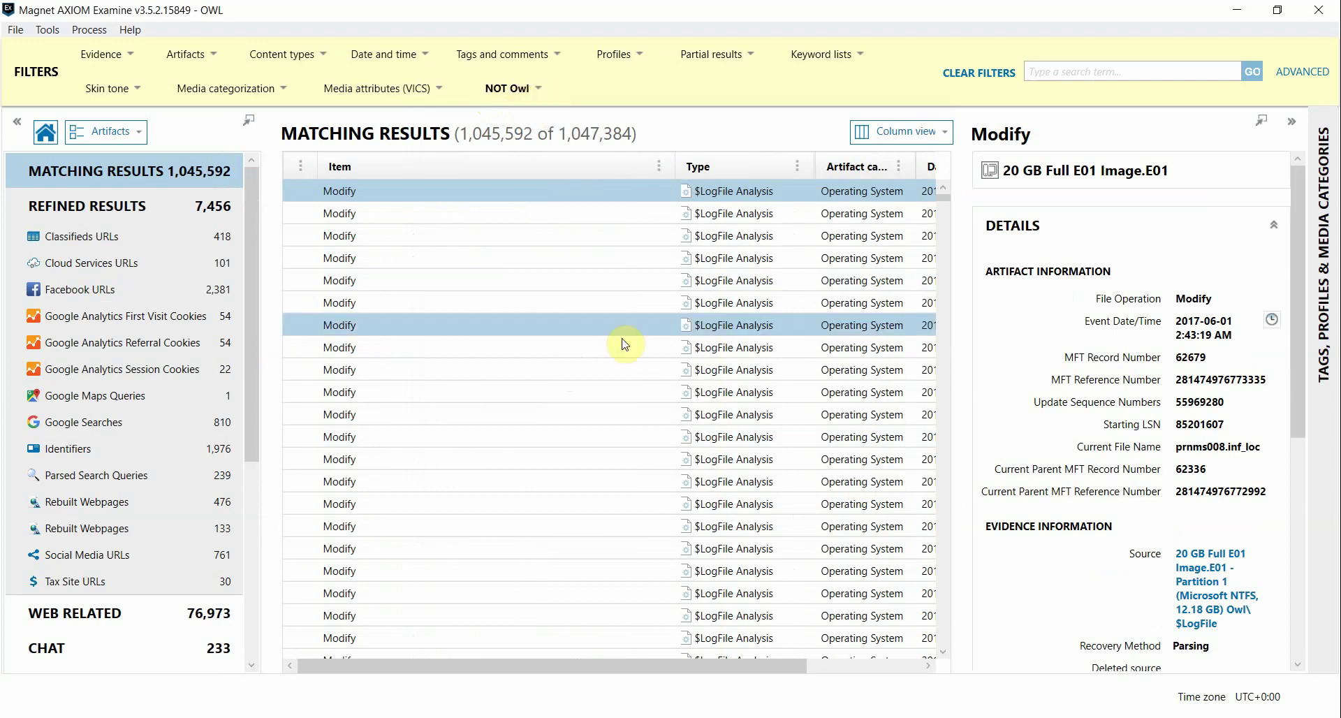
Review the NOT Owl results, then narrow them to the 810 Google Searches artifacts.
left_click(668, 413)
scroll(668, 412, "down", 1)
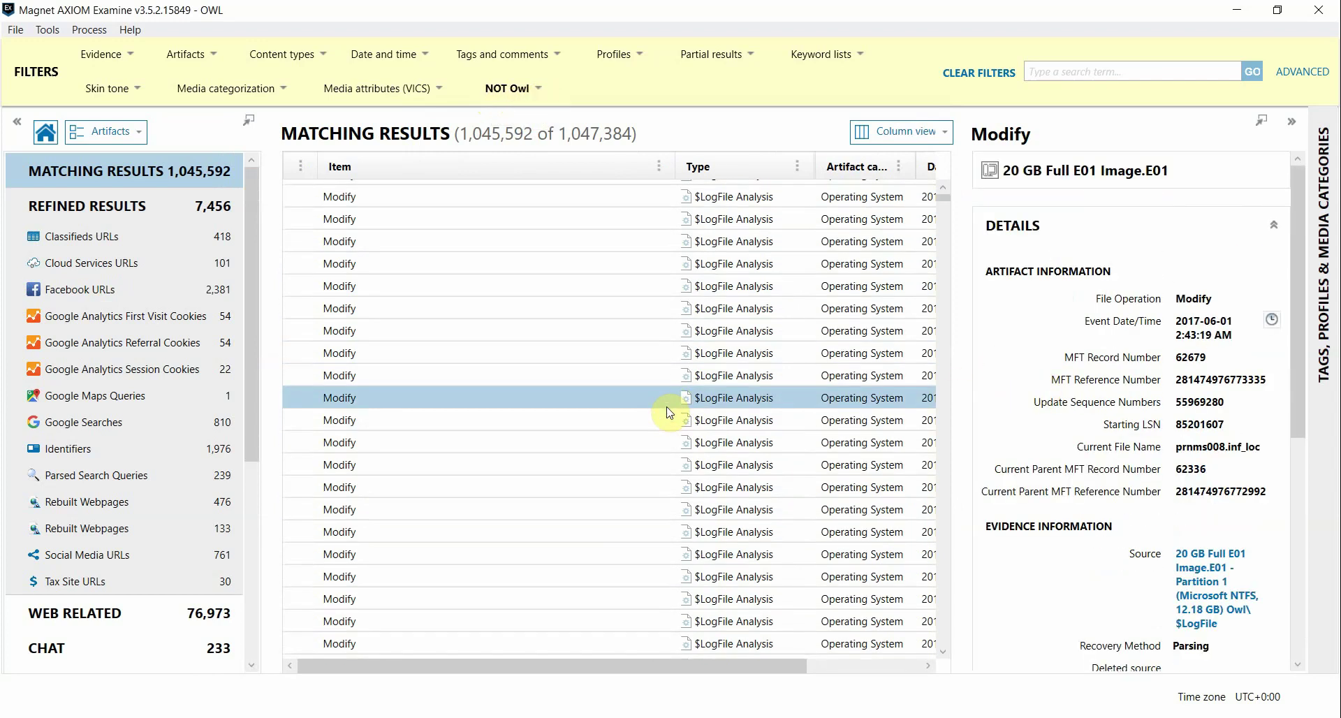
scroll(542, 392, "down", 2)
scroll(699, 402, "up", 2)
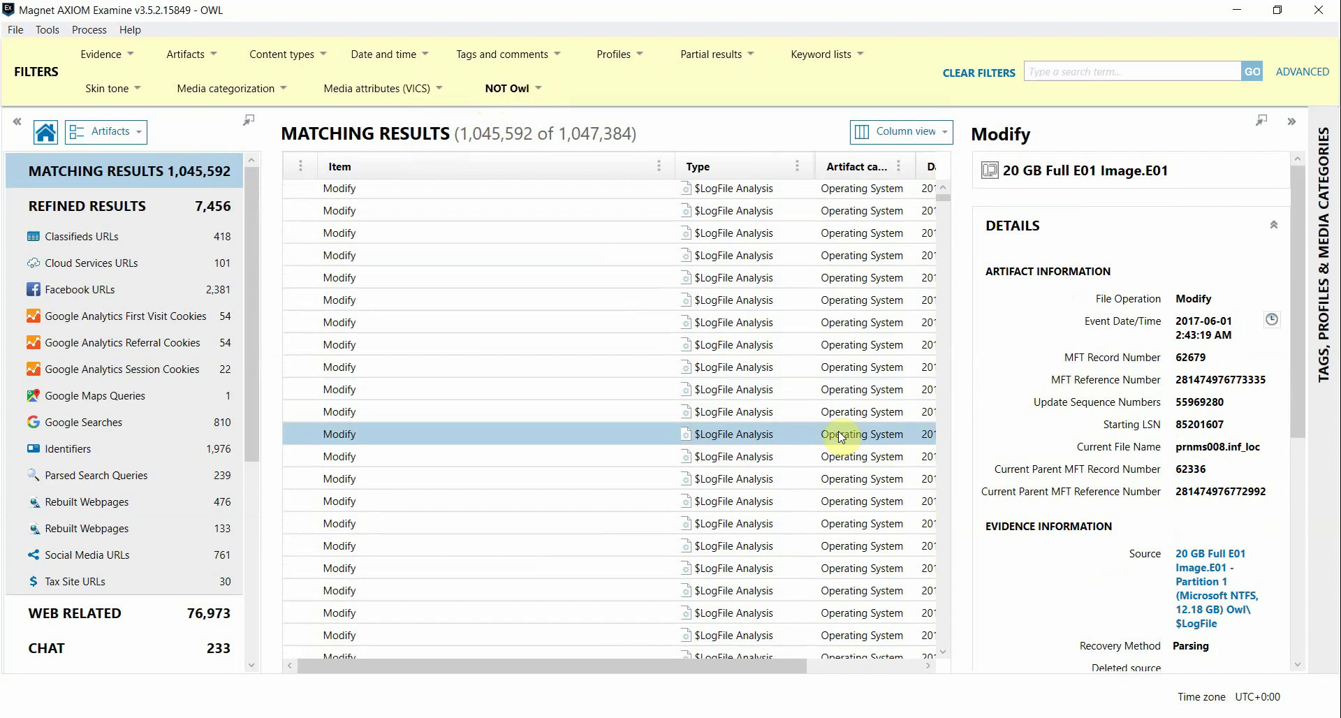
scroll(840, 437, "down", 3)
scroll(1152, 440, "down", 3)
scroll(1117, 440, "up", 3)
scroll(383, 419, "up", 1)
left_click(77, 424)
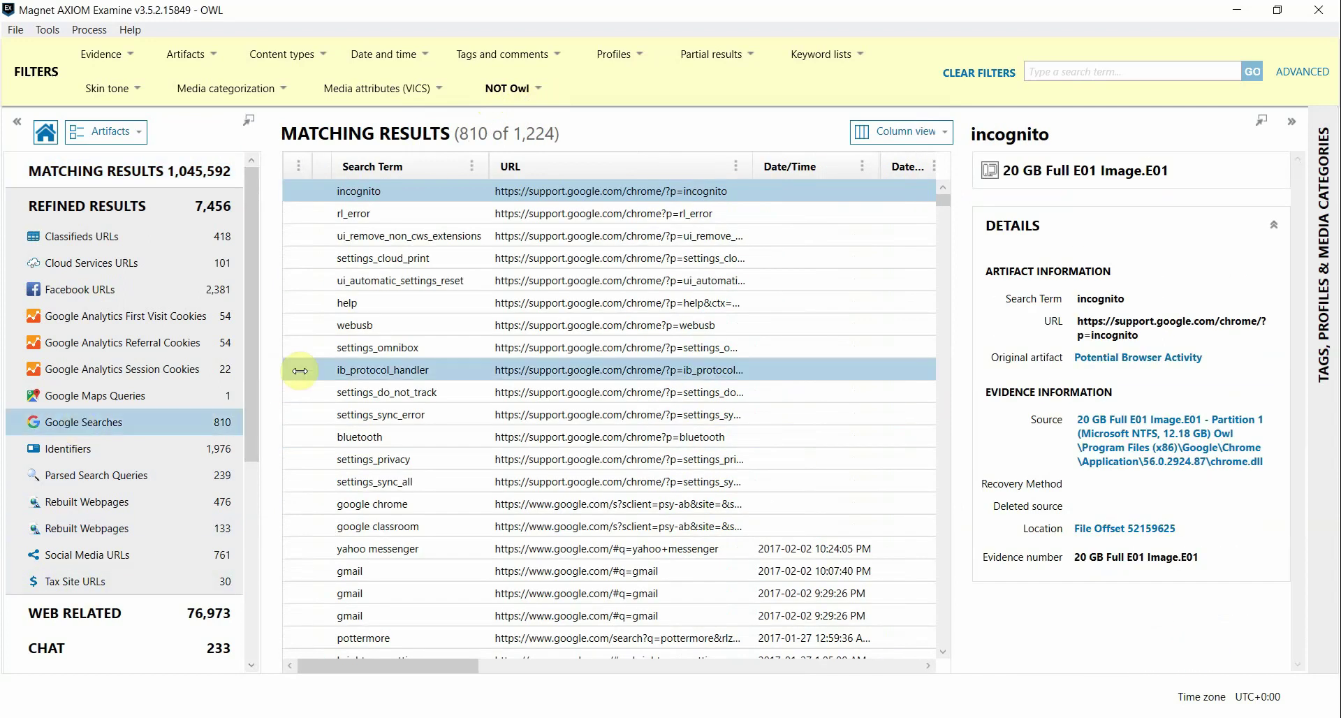
Open the Search Term column's filter dialog on its ADVANCED term-search options.
right_click(393, 175)
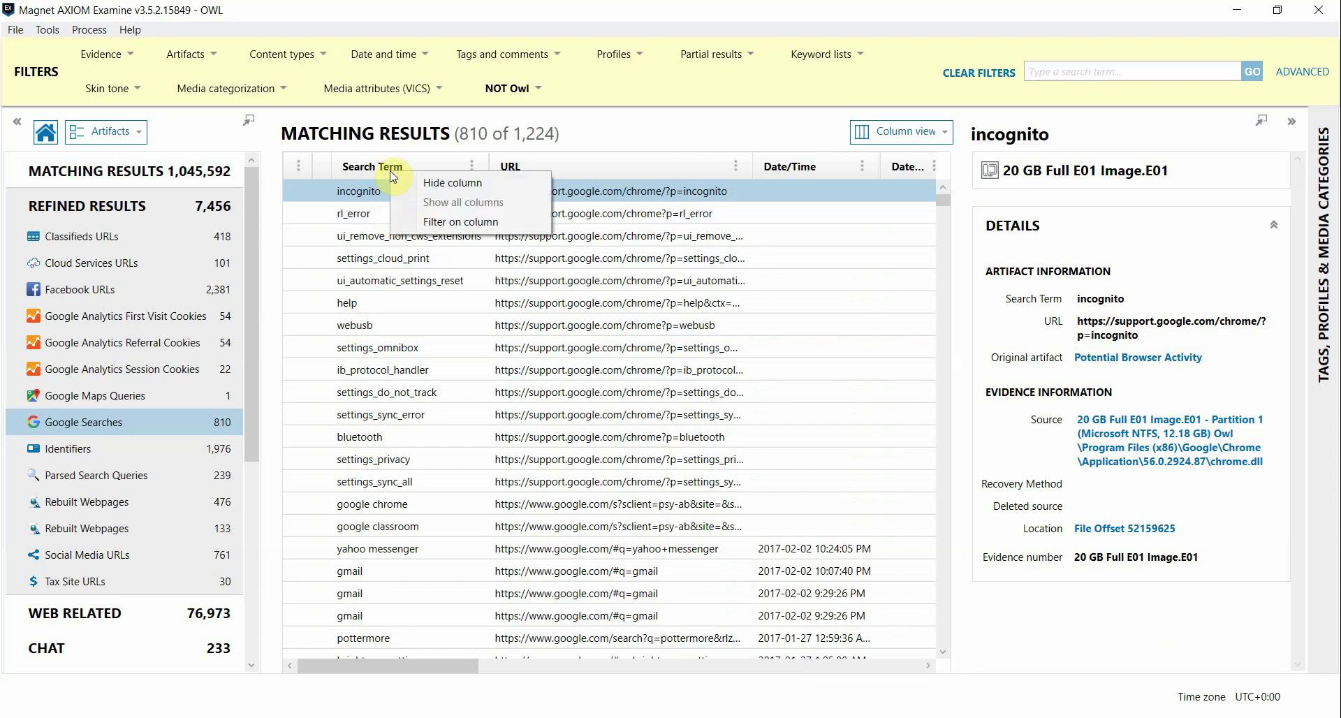
left_click(472, 166)
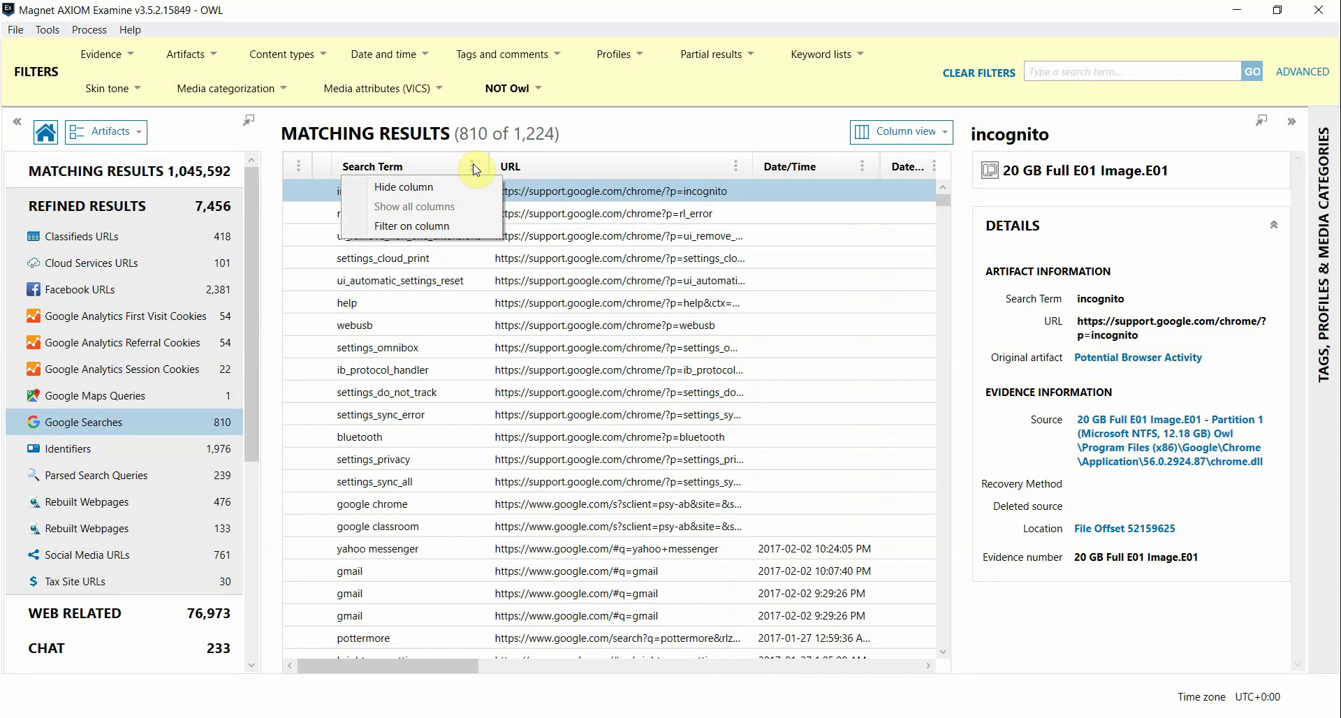
left_click(438, 227)
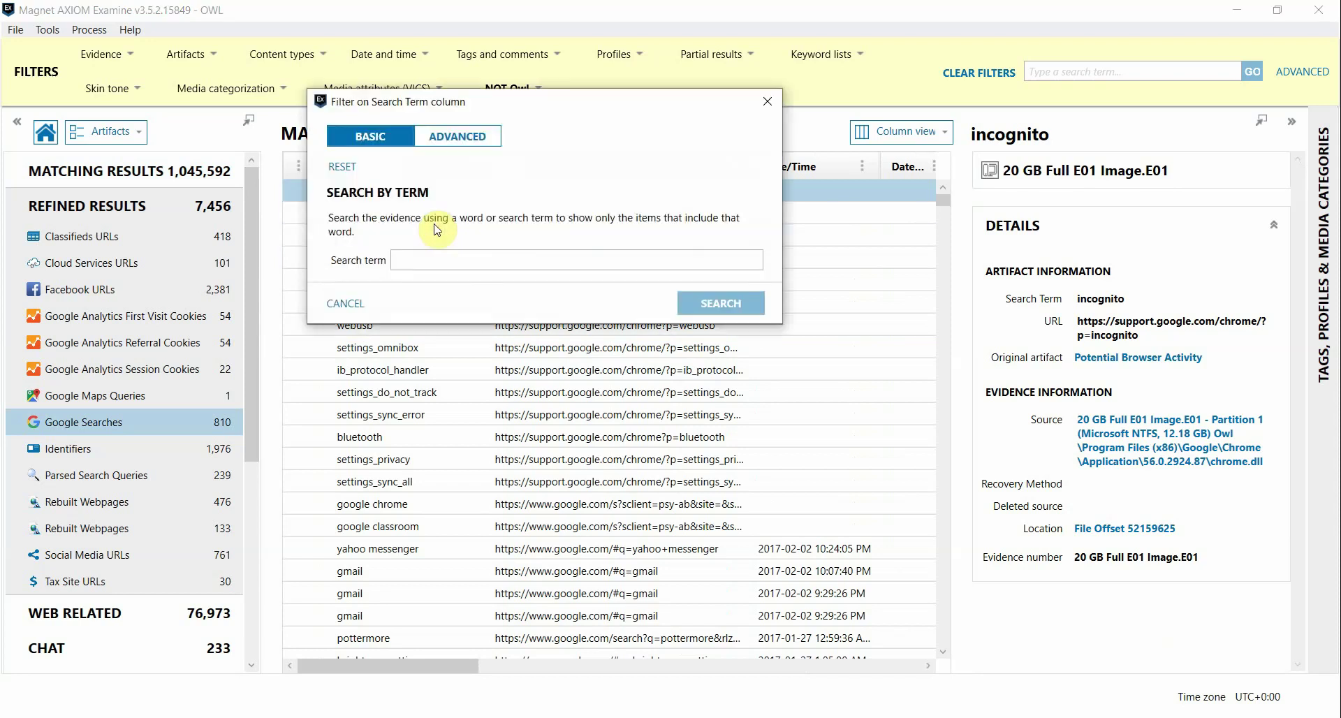
left_click(433, 143)
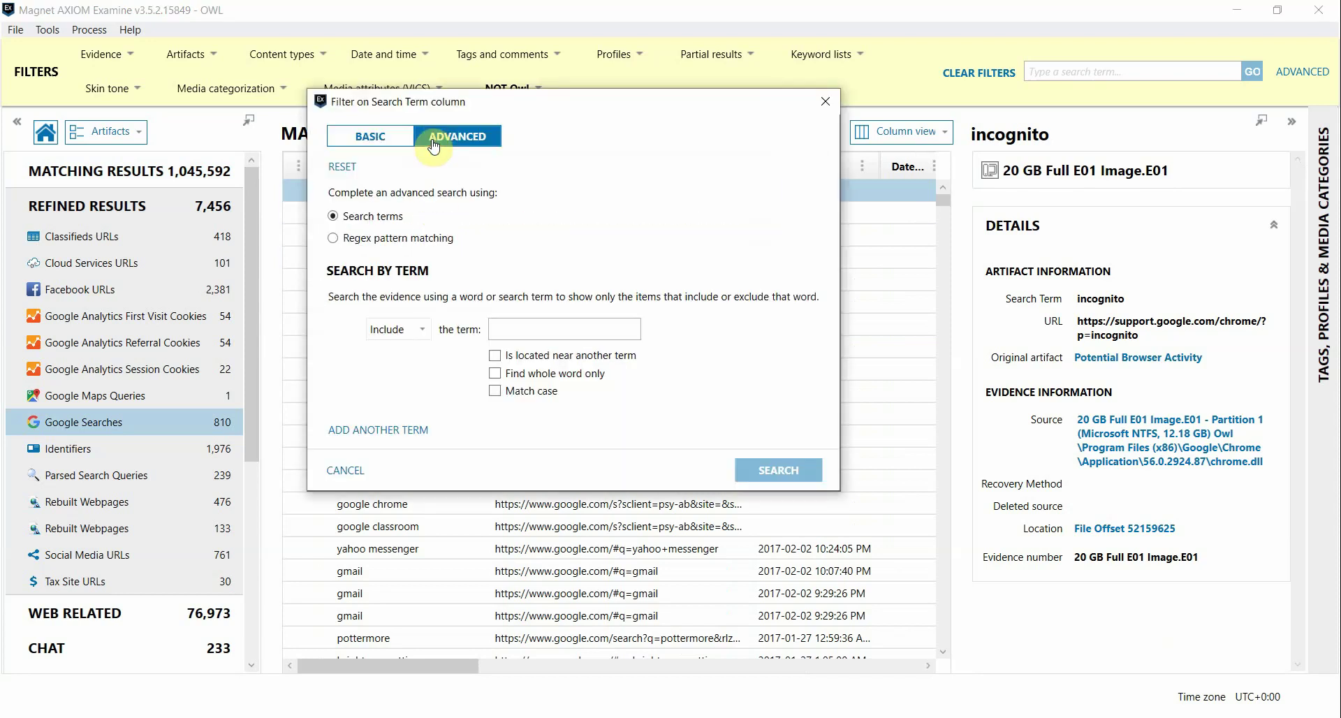